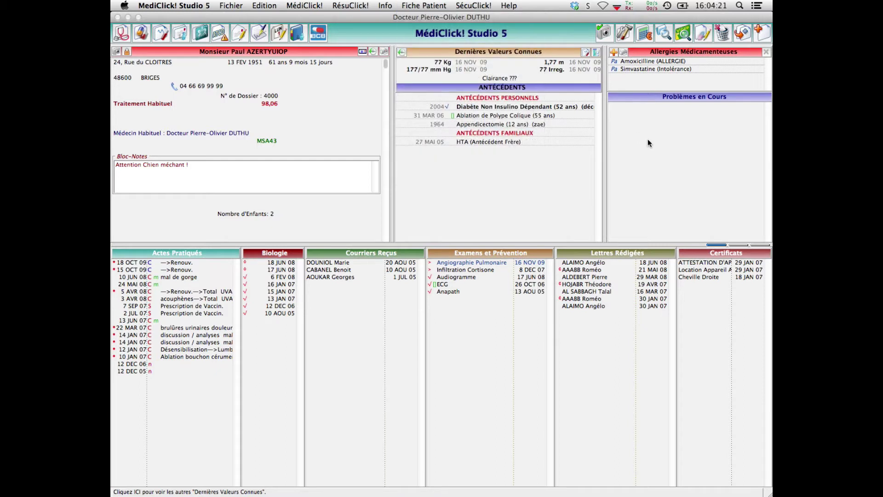
# Open the patient's fees, list the amounts due for this patient only, and widen the Date Acte column to show full dates.
pyautogui.click(644, 35)
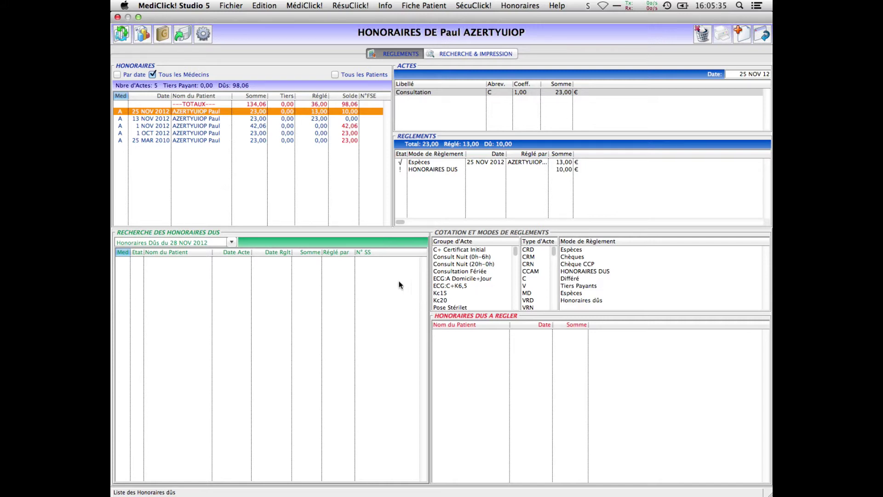
pyautogui.click(233, 241)
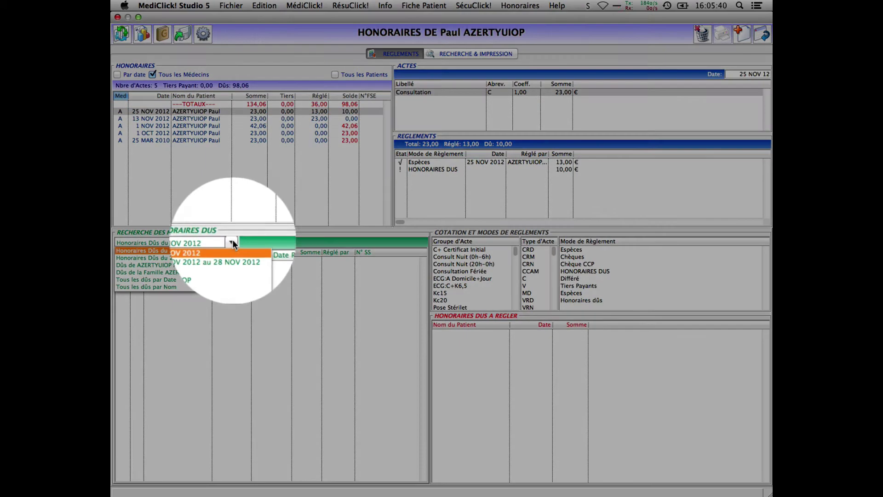
pyautogui.click(173, 266)
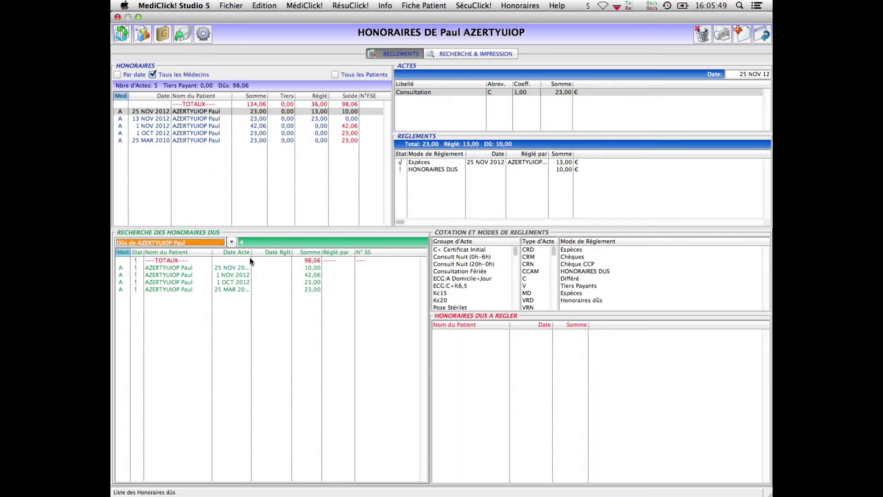
pyautogui.moveTo(250, 259); pyautogui.dragTo(263, 260)
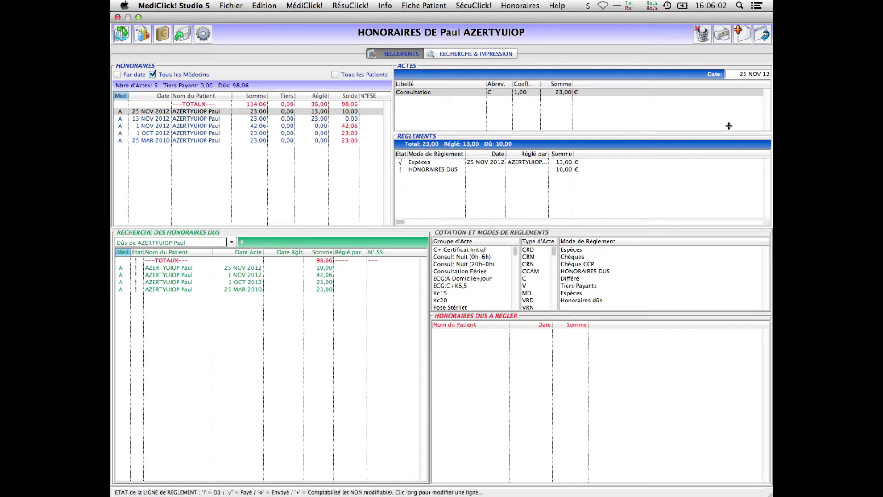
# Generate the printable list of the patient's dues and copy its Acte, Règlement and Somme columns including the TOTAL GENERAL row.
pyautogui.click(724, 37)
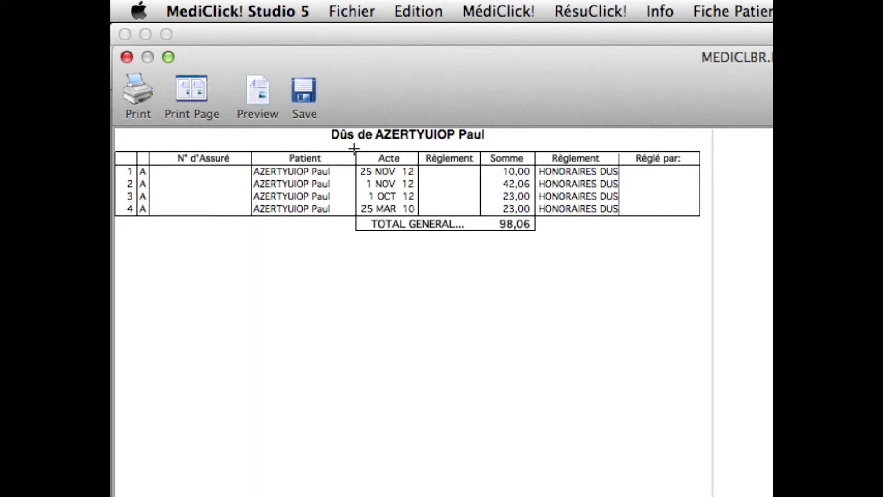
pyautogui.moveTo(348, 148); pyautogui.dragTo(541, 238)
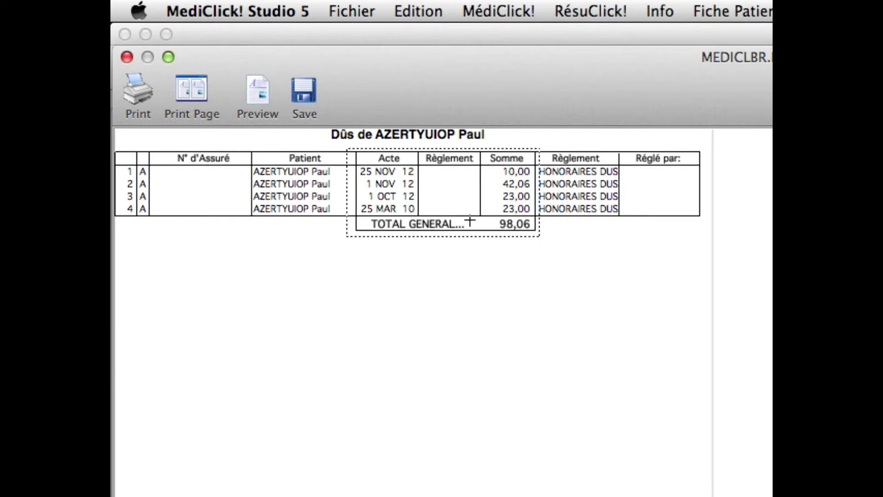
pyautogui.click(427, 2)
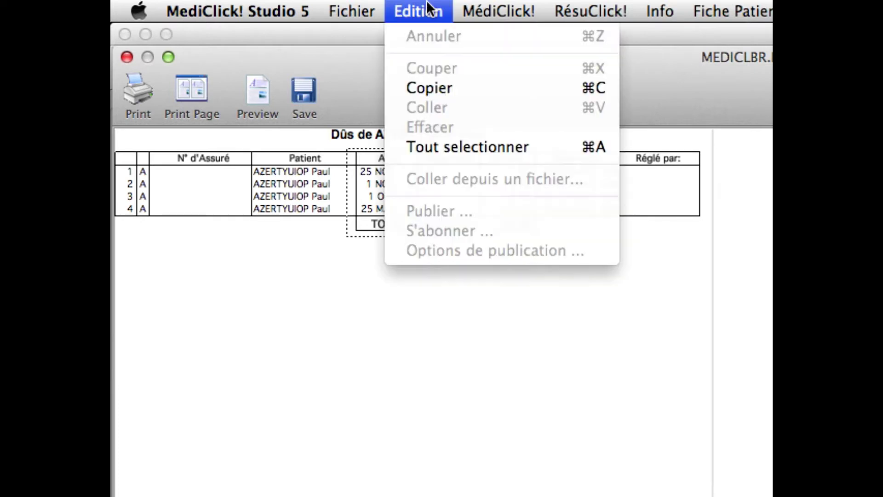
pyautogui.click(434, 89)
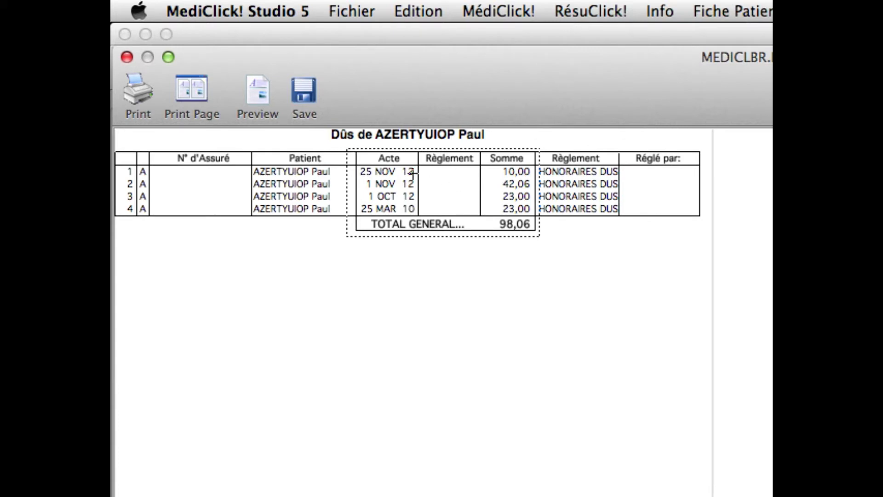
pyautogui.click(127, 57)
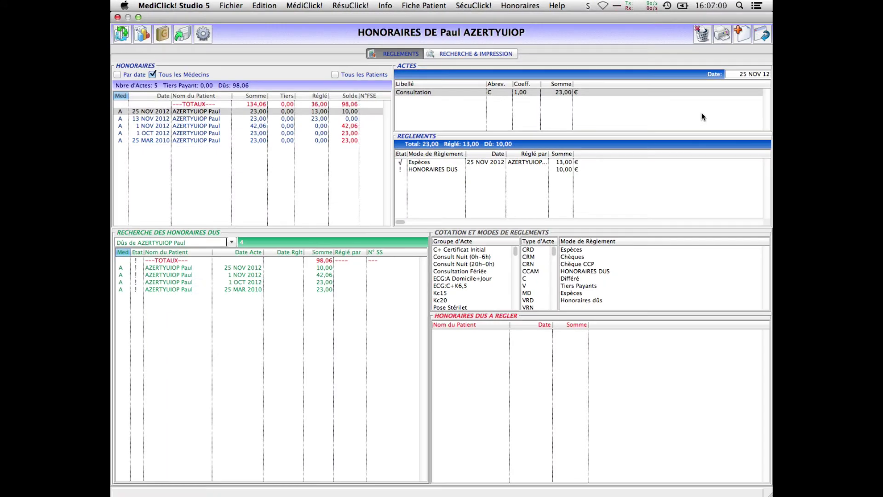
# Return from the fees to the patient's record, start writing a letter, and open the glossary of correspondence templates.
pyautogui.click(762, 35)
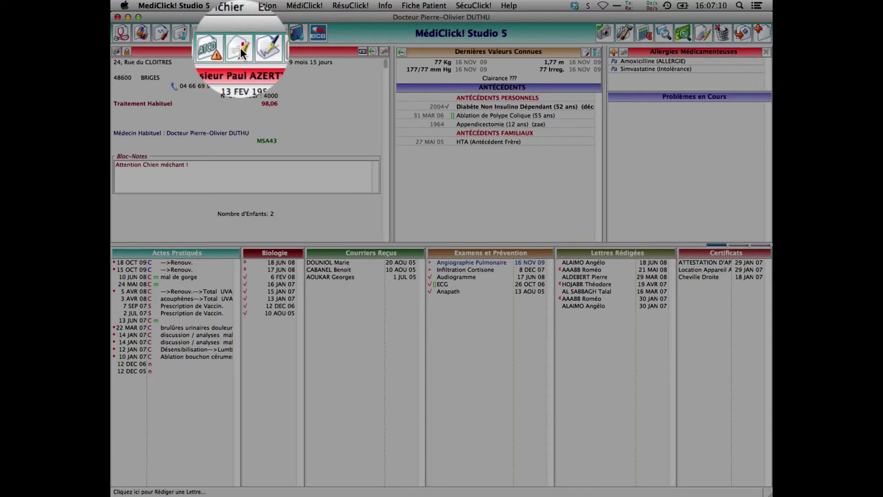
pyautogui.click(241, 34)
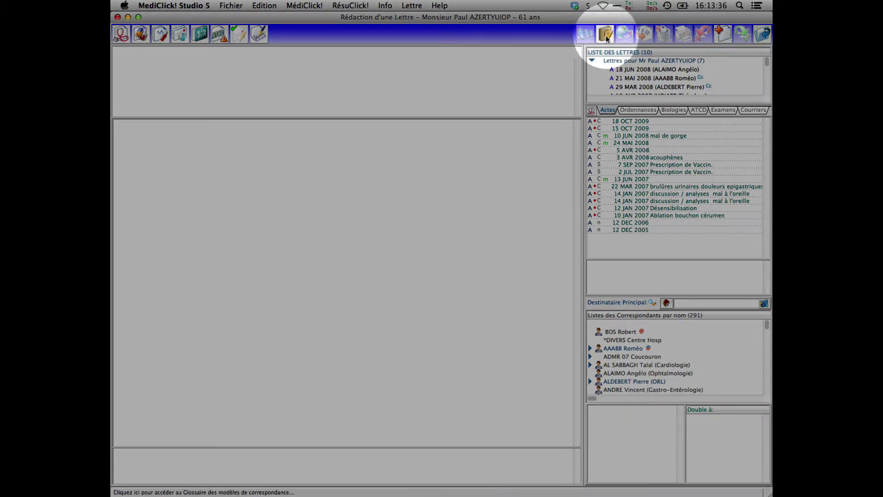
pyautogui.click(606, 35)
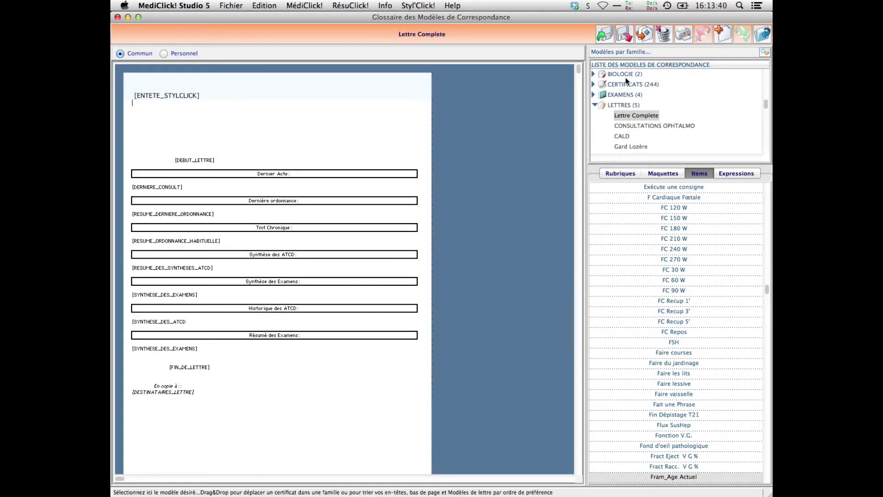
# Create a new template named "Relance Impayés" in the LETTRES family.
pyautogui.click(625, 105)
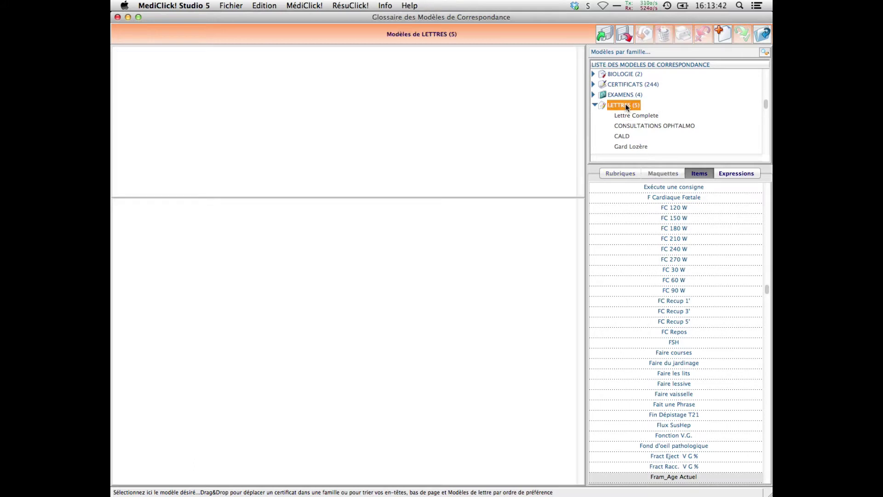
pyautogui.click(725, 32)
pyautogui.write('Re')
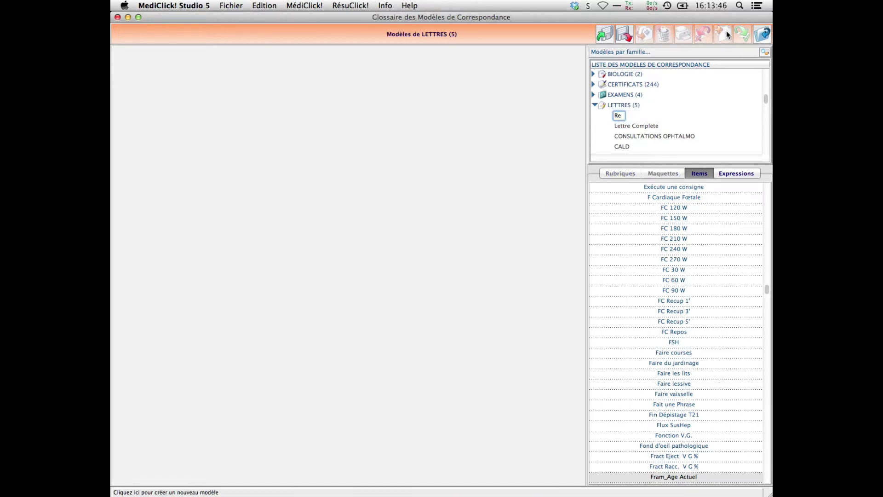
pyautogui.write('lanceImpayés')
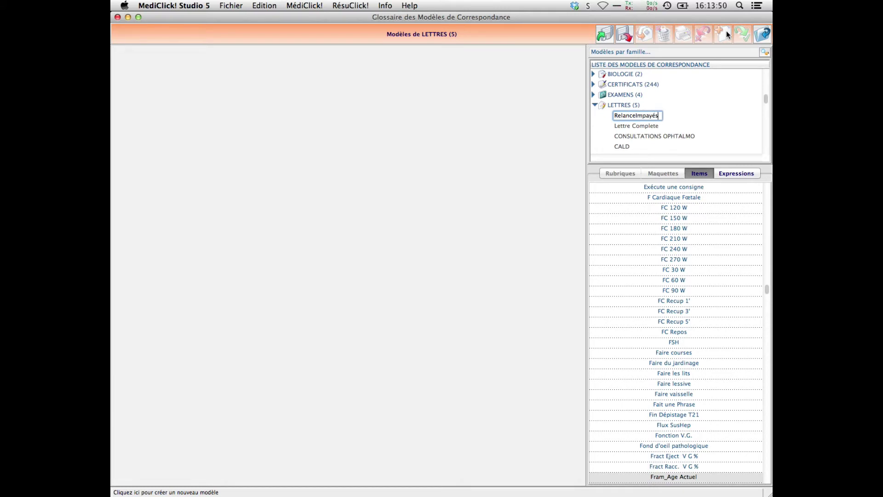
pyautogui.press('Left')
pyautogui.press('Left')
pyautogui.press('Left')
pyautogui.press('Left')
pyautogui.press('Left')
pyautogui.press('Left')
pyautogui.press('Left')
pyautogui.press('Return')
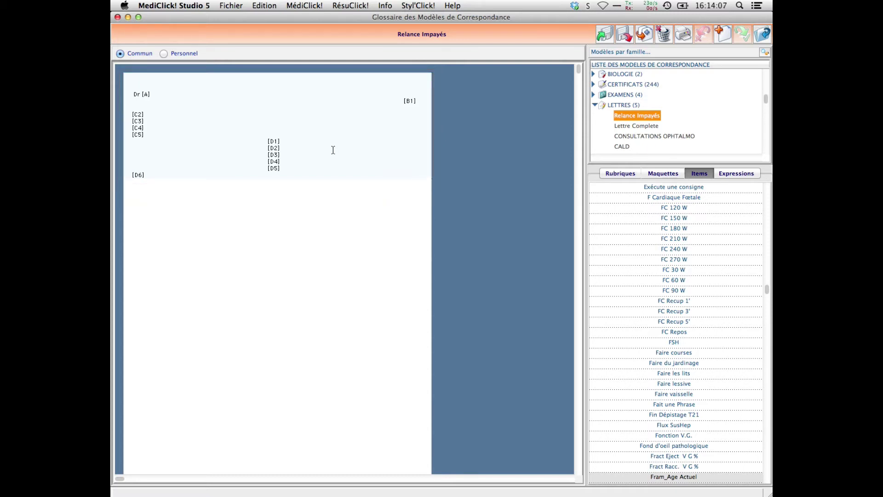
# Edit the template's header so that all of its lines are left-aligned.
pyautogui.doubleClick(320, 114)
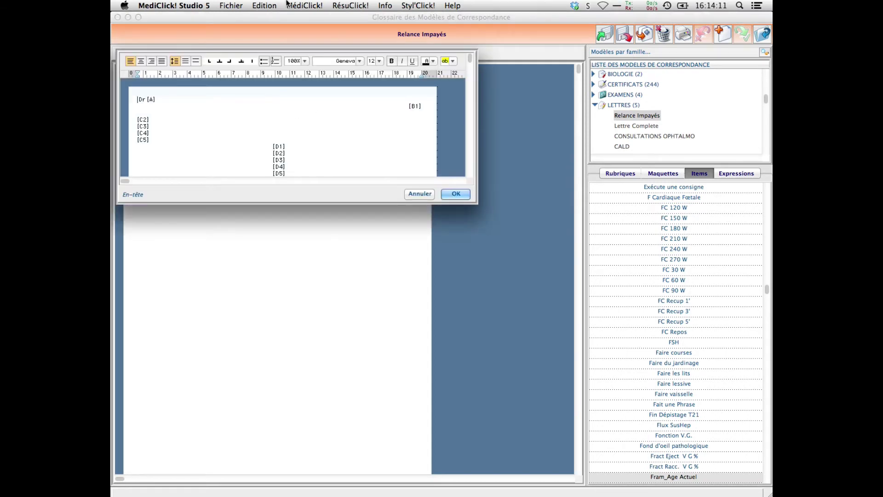
pyautogui.click(231, 6)
pyautogui.click(283, 84)
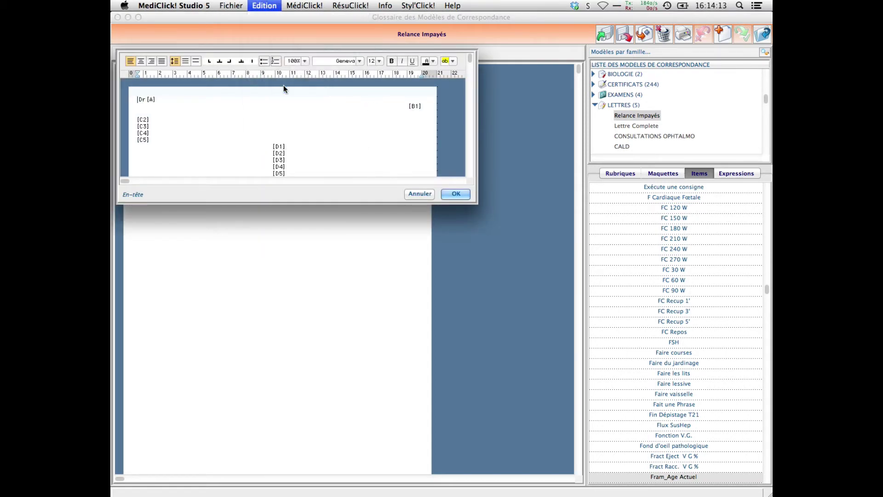
pyautogui.click(130, 62)
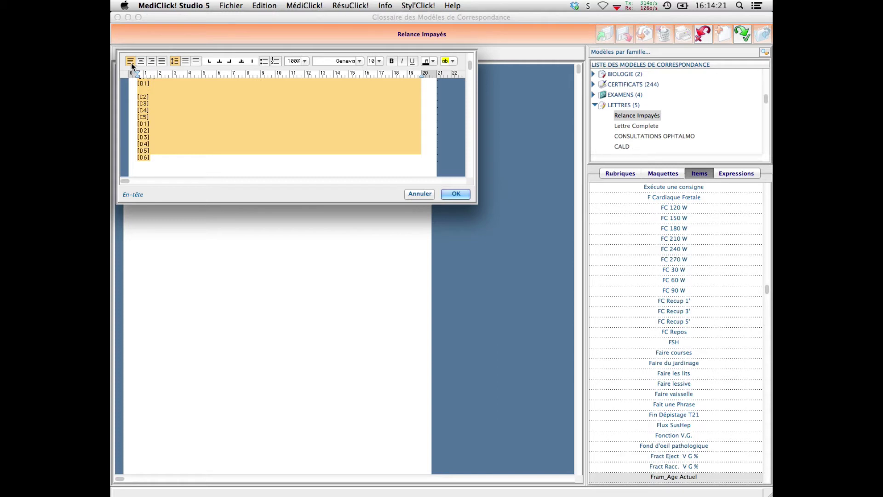
pyautogui.click(466, 197)
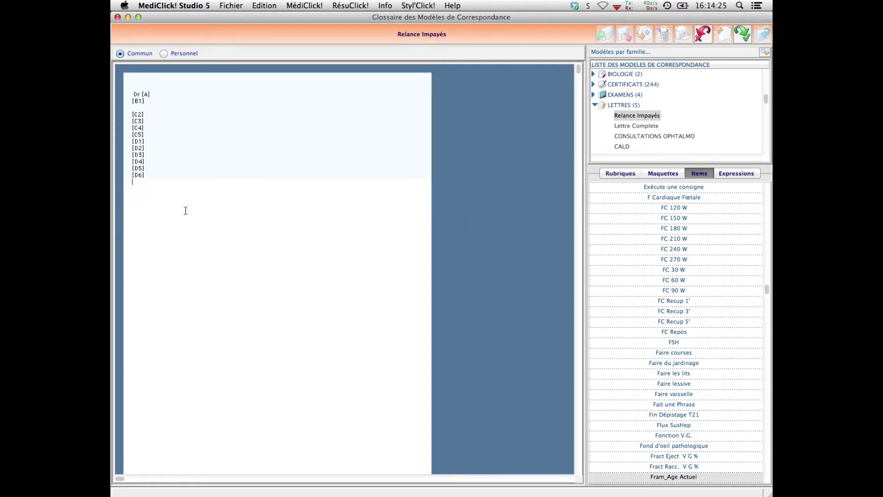
# Add several blank lines below the header and insert the Coordonnées Patient field block there.
pyautogui.press('Return')
pyautogui.press('Return')
pyautogui.press('Return')
pyautogui.press('Return')
pyautogui.press('Return')
pyautogui.press('Return')
pyautogui.click(620, 173)
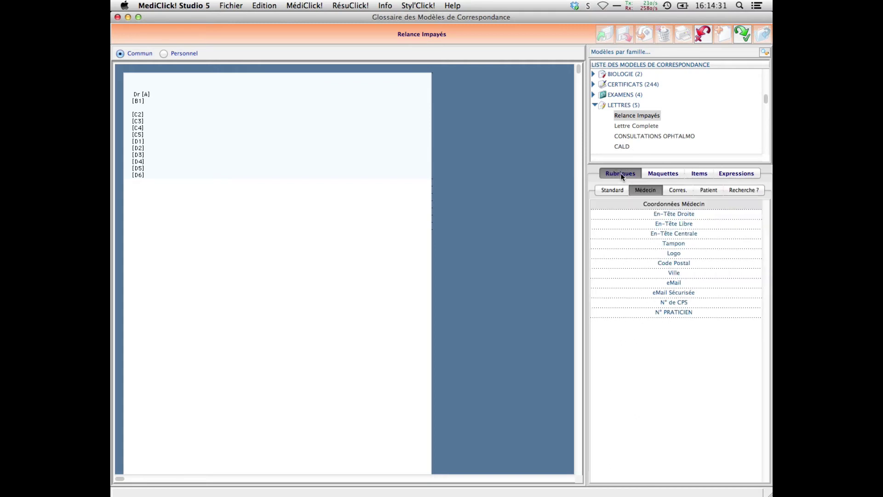
pyautogui.click(705, 189)
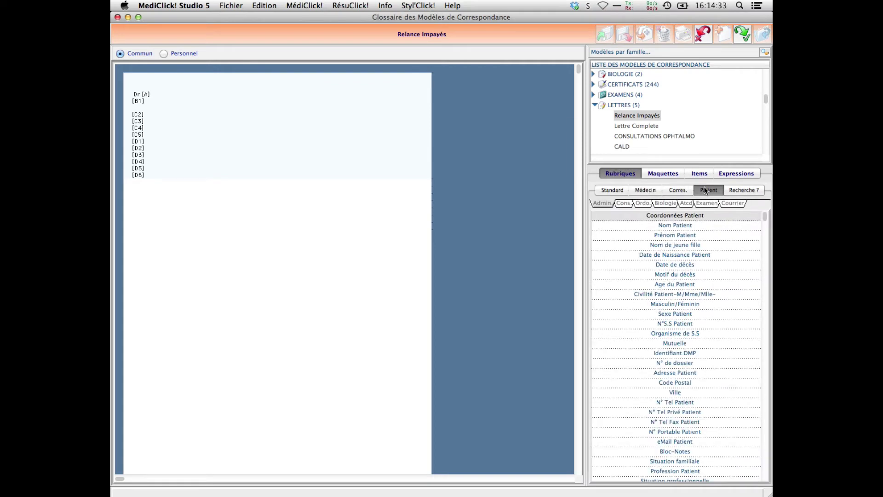
pyautogui.doubleClick(684, 213)
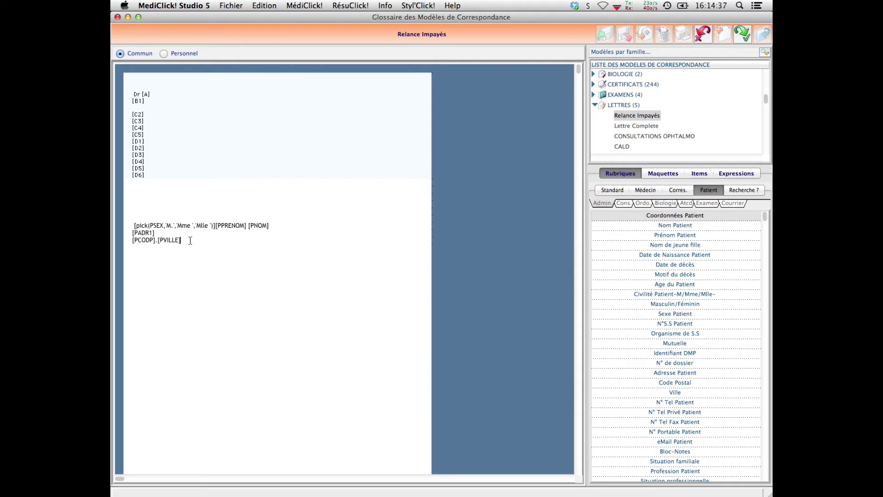
# Show the ruler and right-align the three lines of patient name and address fields.
pyautogui.moveTo(191, 240); pyautogui.dragTo(133, 225)
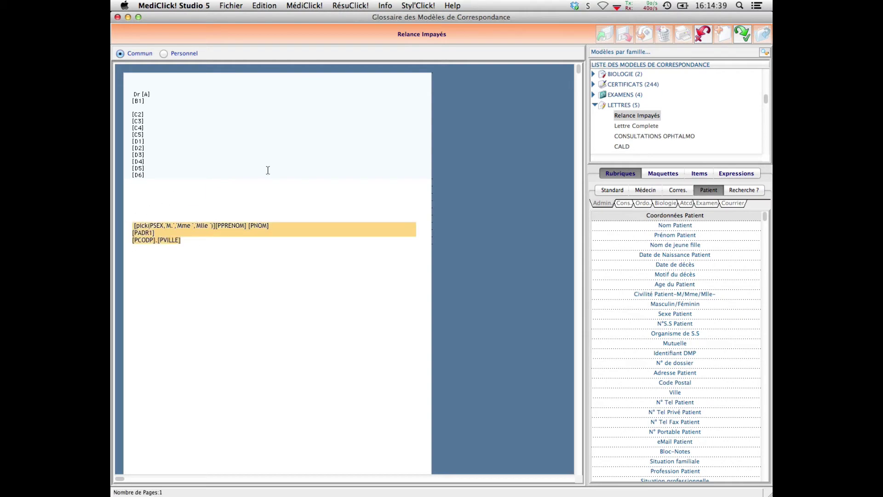
pyautogui.click(418, 5)
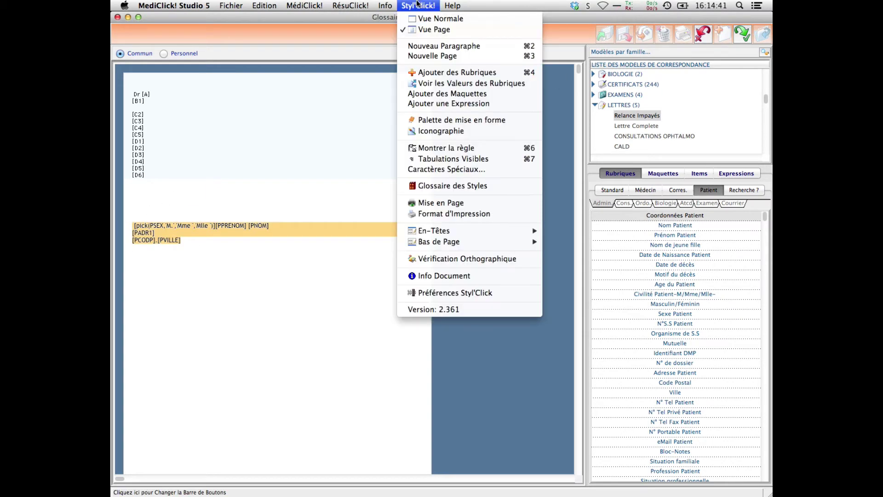
pyautogui.click(454, 147)
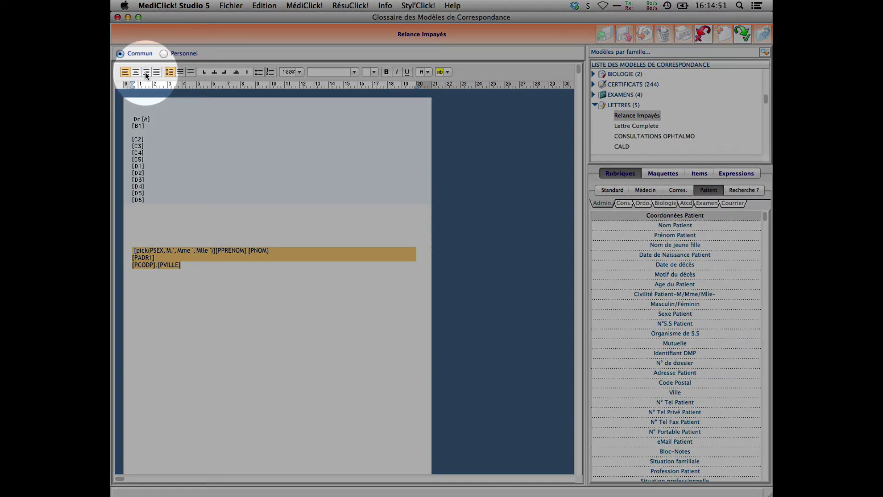
pyautogui.click(146, 72)
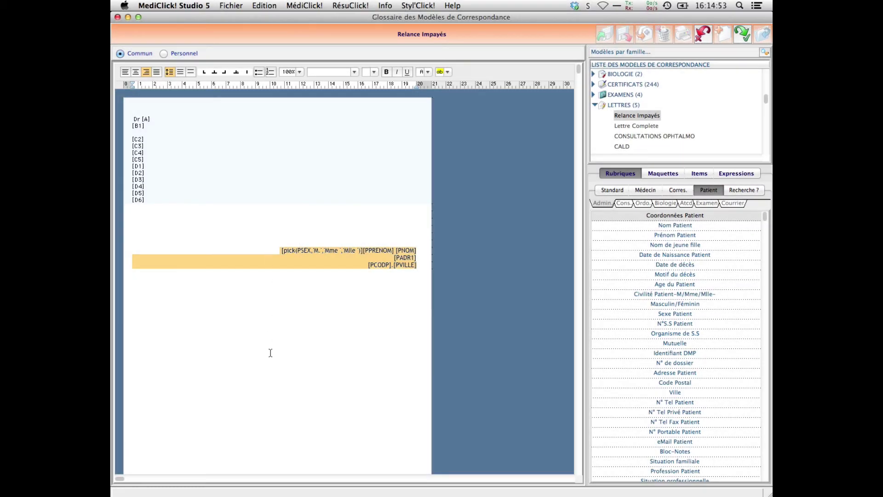
# Write the letter body reminding the patient of the "honoraires suivants :" and asking to "bien vouloir régler sous 8 jours.".
pyautogui.click(267, 341)
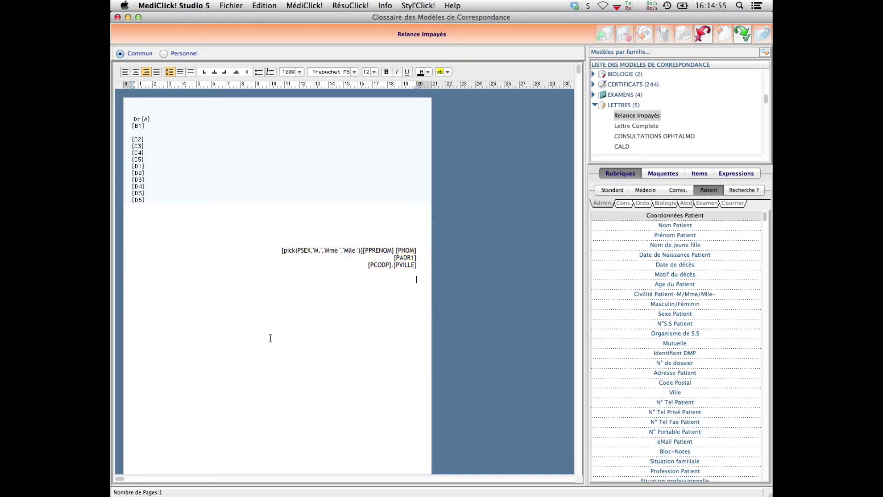
pyautogui.press('Return')
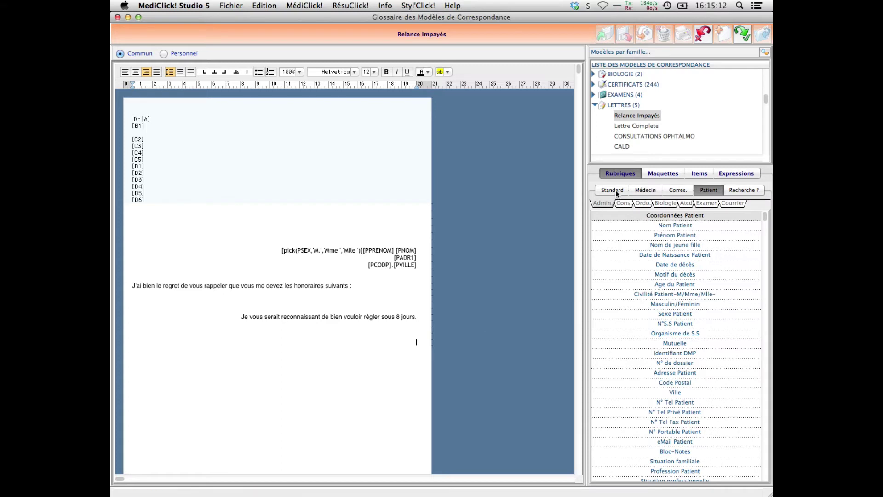
# Insert the Coordonnées Médecin fields below the letter text and delete all of their lines except "Dr [A]".
pyautogui.click(642, 190)
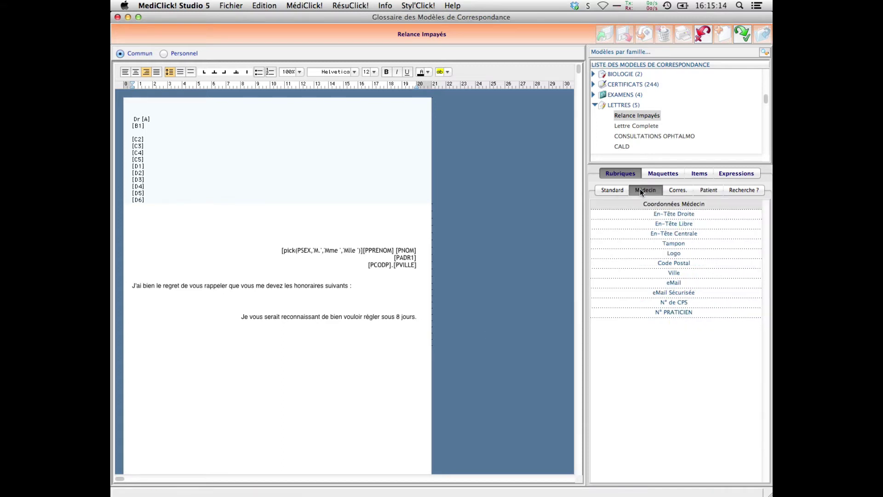
pyautogui.doubleClick(664, 207)
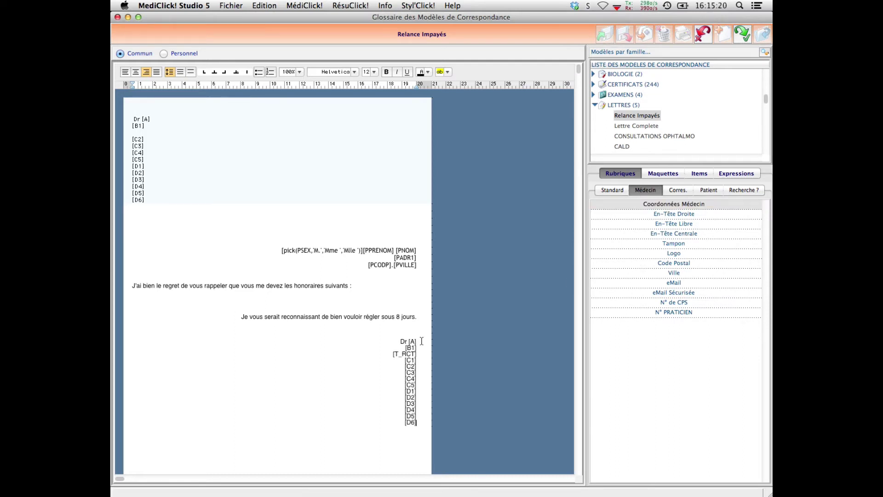
pyautogui.moveTo(421, 340); pyautogui.dragTo(416, 373)
pyautogui.click(402, 351)
pyautogui.moveTo(417, 422); pyautogui.dragTo(387, 350)
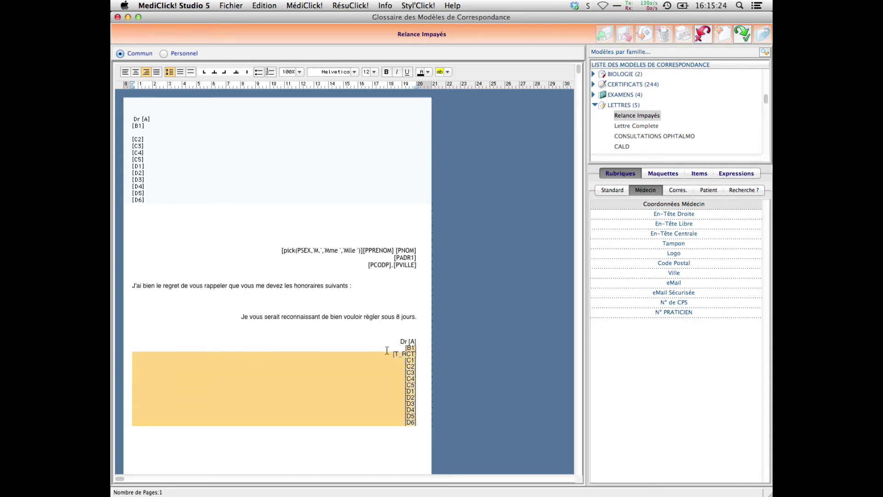
pyautogui.press('BackSpace')
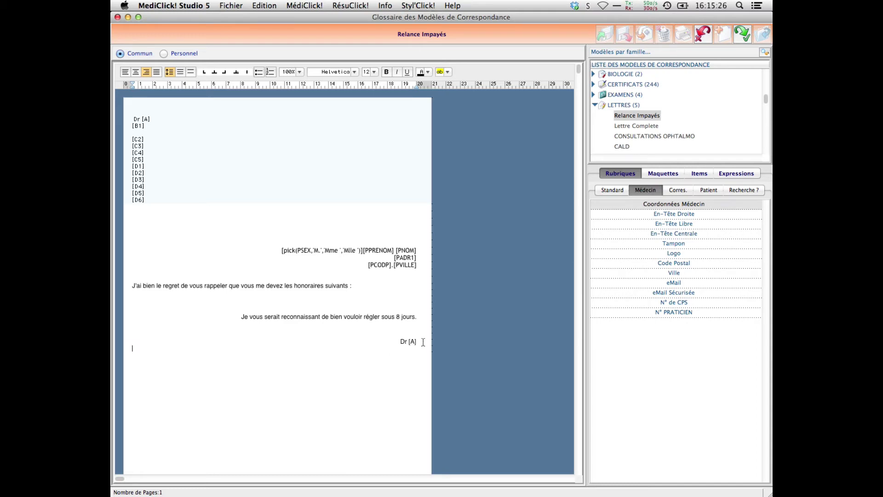
# Move the right indent of the "Dr [A]" signature line to about 16.5 on the ruler.
pyautogui.moveTo(423, 341); pyautogui.dragTo(376, 341)
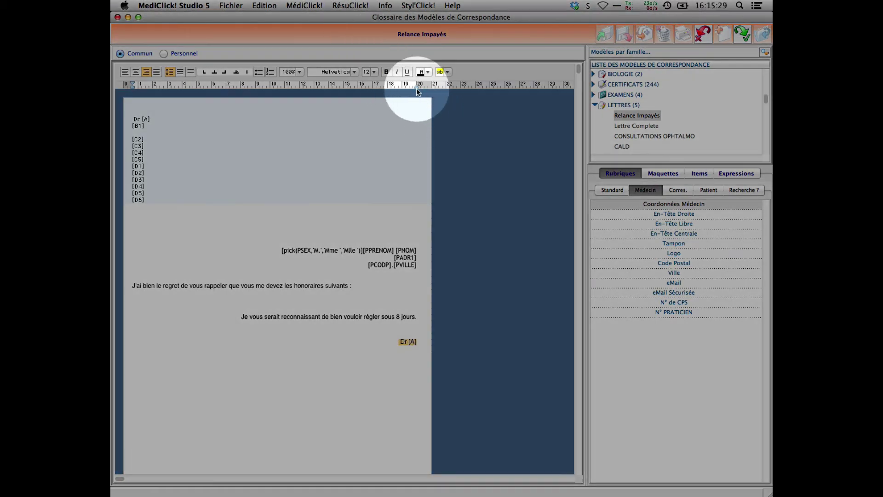
pyautogui.moveTo(417, 88); pyautogui.dragTo(369, 89)
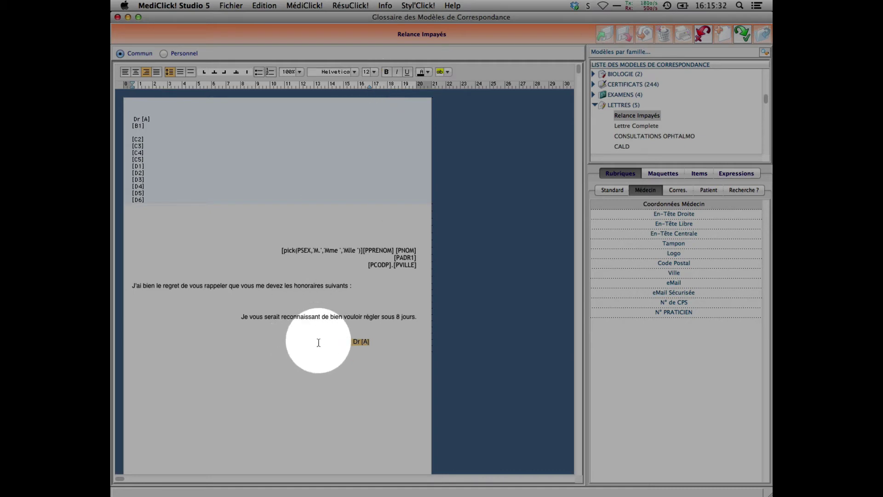
# Validate the "Relance Impayés" template and leave the correspondence template glossary.
pyautogui.click(309, 378)
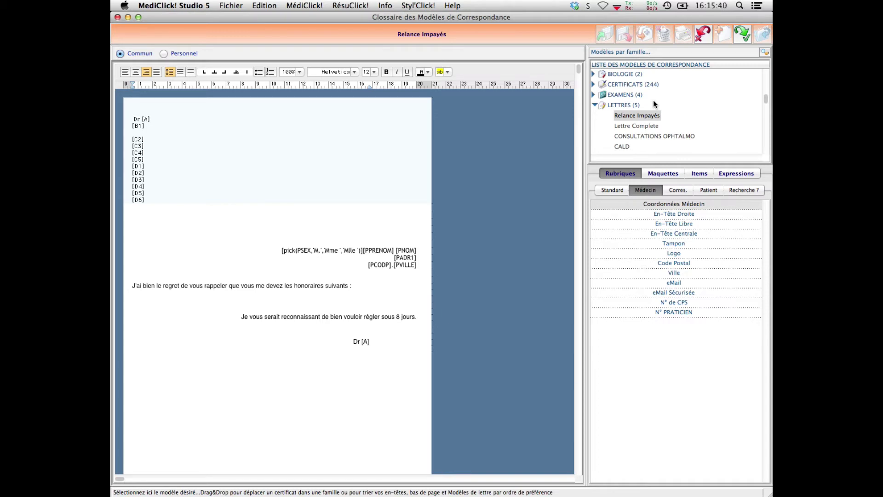
pyautogui.click(747, 39)
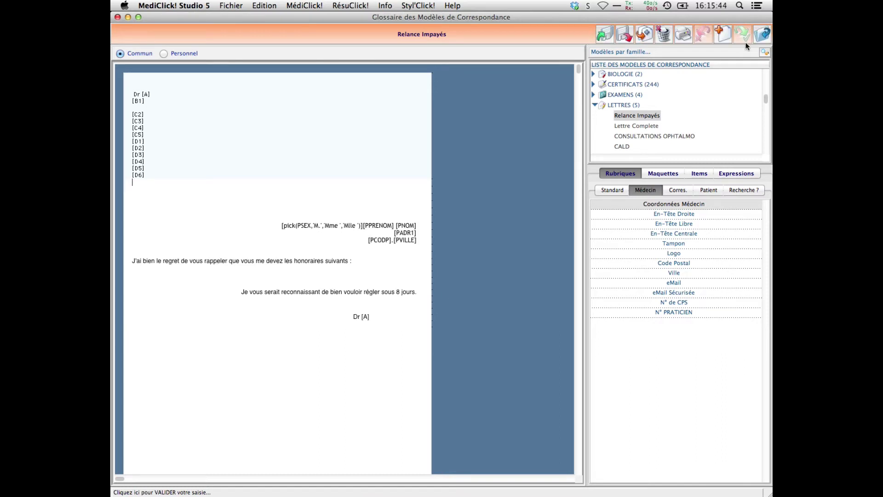
pyautogui.click(757, 38)
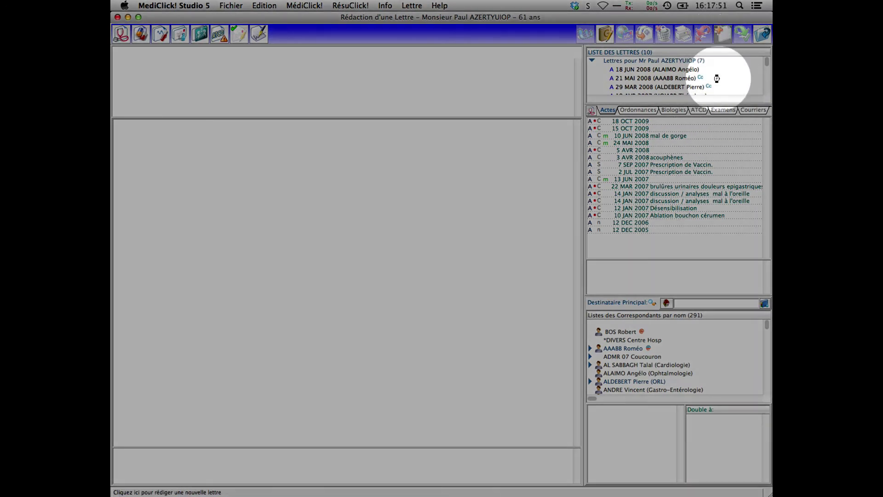
# Start a new letter for the patient in word-processing mode, with Rédaction Automatique turned off.
pyautogui.click(717, 78)
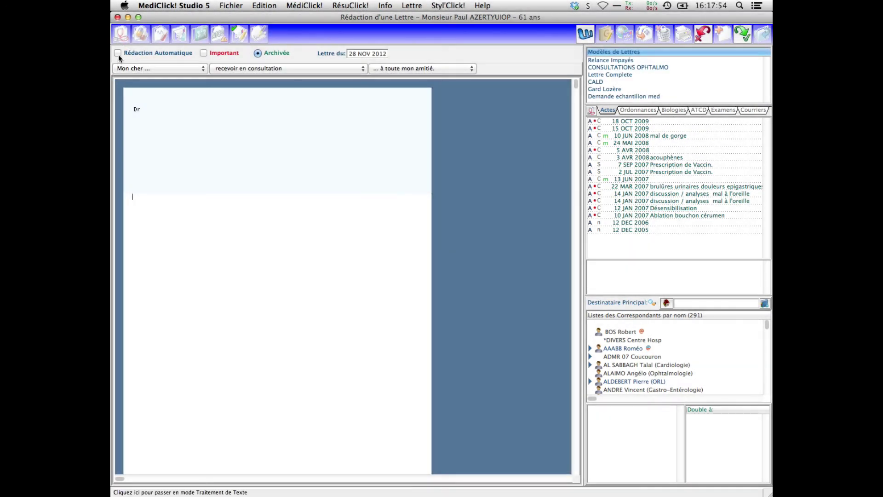
pyautogui.click(118, 54)
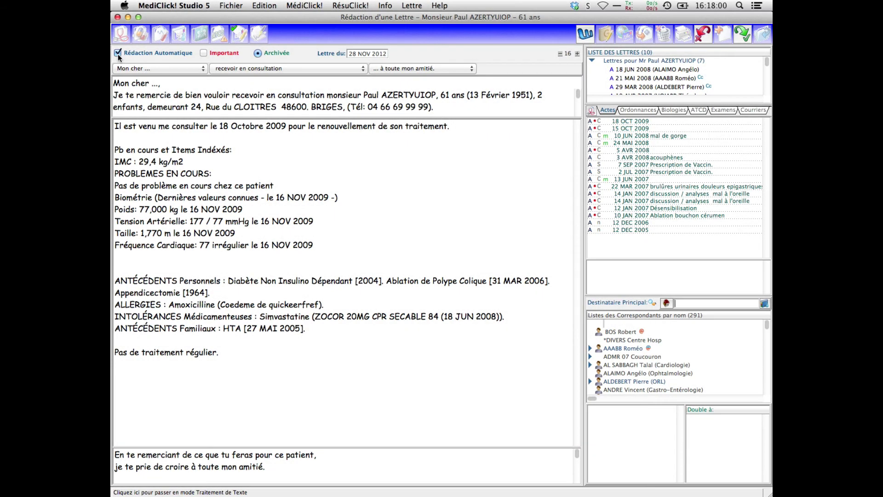
pyautogui.click(117, 54)
pyautogui.click(118, 53)
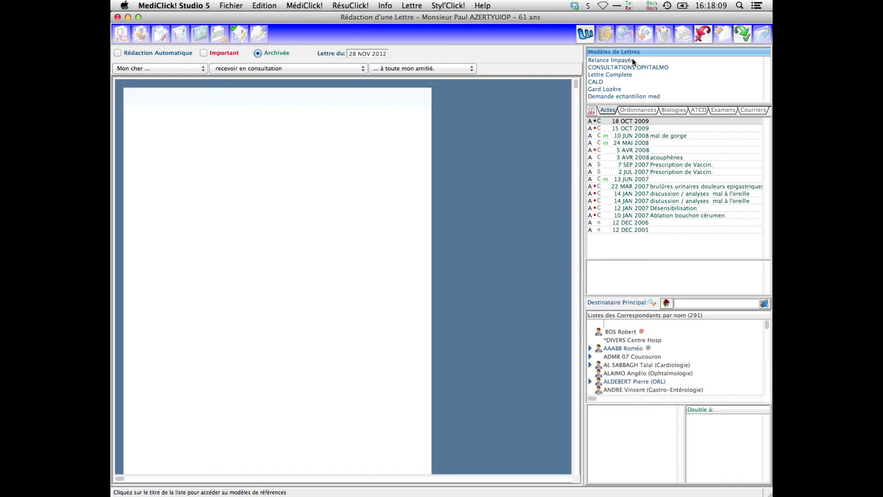
# Load the "Relance Impayés" template and paste the copied list of unpaid fees below "honoraires suivants :".
pyautogui.click(635, 60)
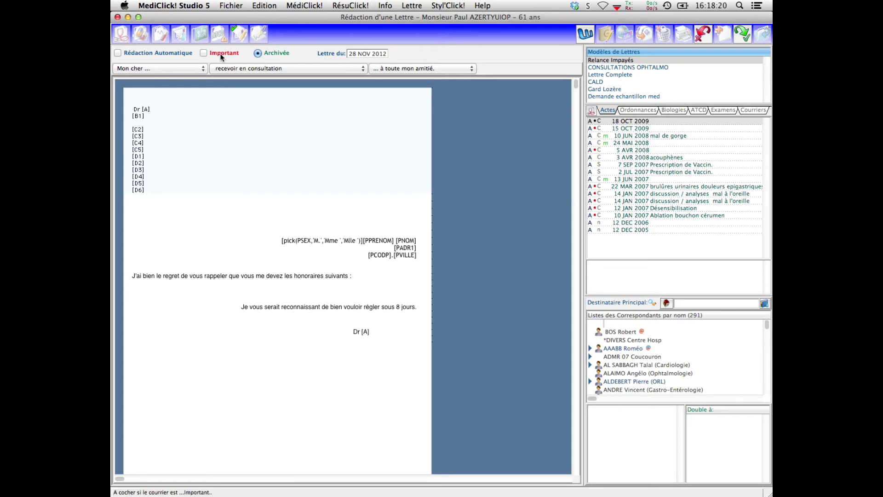
pyautogui.click(265, 5)
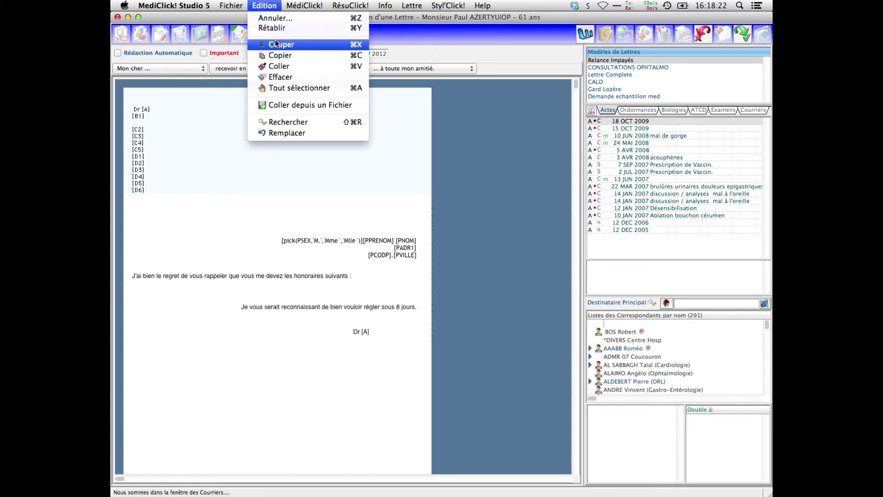
pyautogui.click(278, 65)
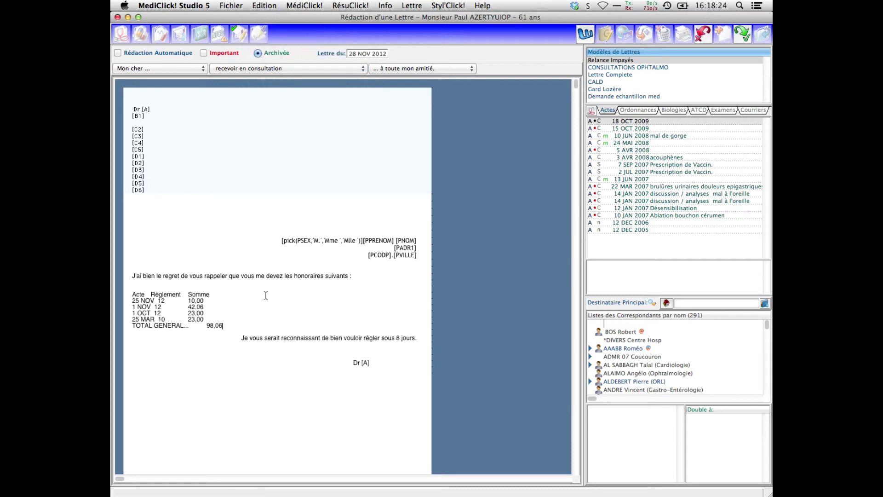
# Show the ruler, right-align the pasted fee list and move its right indent to about 15 on the ruler.
pyautogui.moveTo(225, 326); pyautogui.dragTo(132, 294)
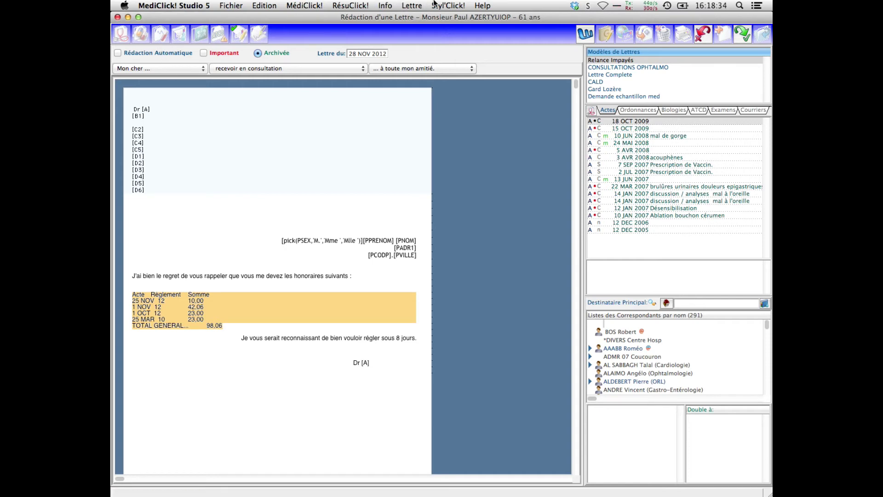
pyautogui.click(436, 4)
pyautogui.click(468, 147)
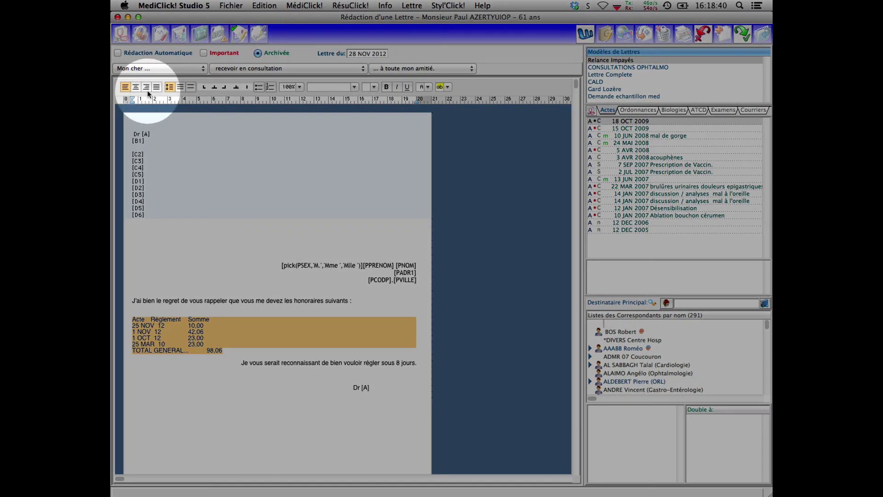
pyautogui.click(147, 87)
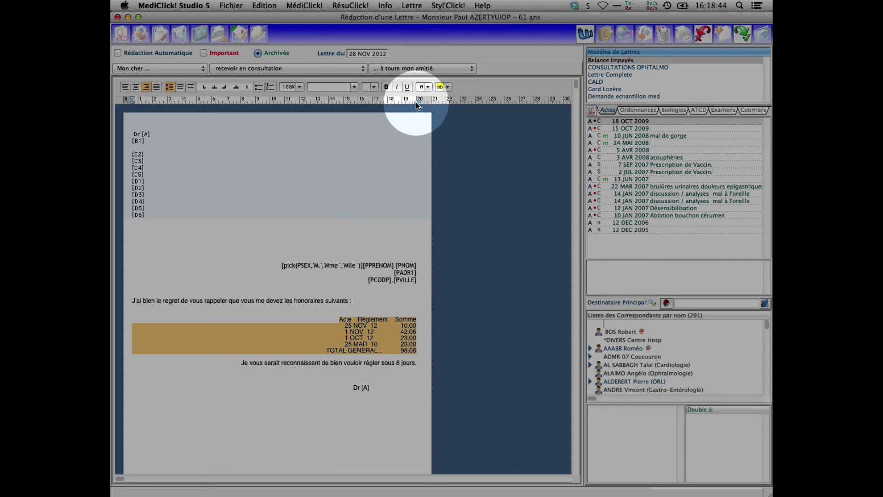
pyautogui.moveTo(417, 103); pyautogui.dragTo(347, 103)
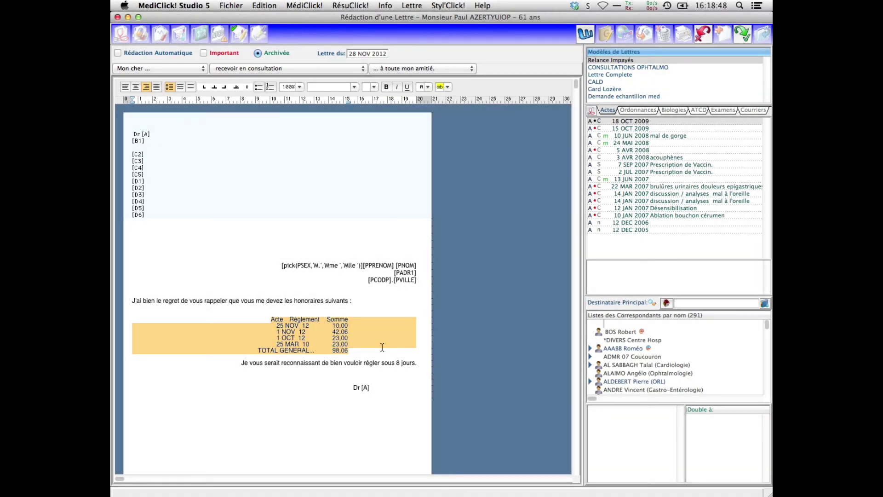
pyautogui.click(379, 380)
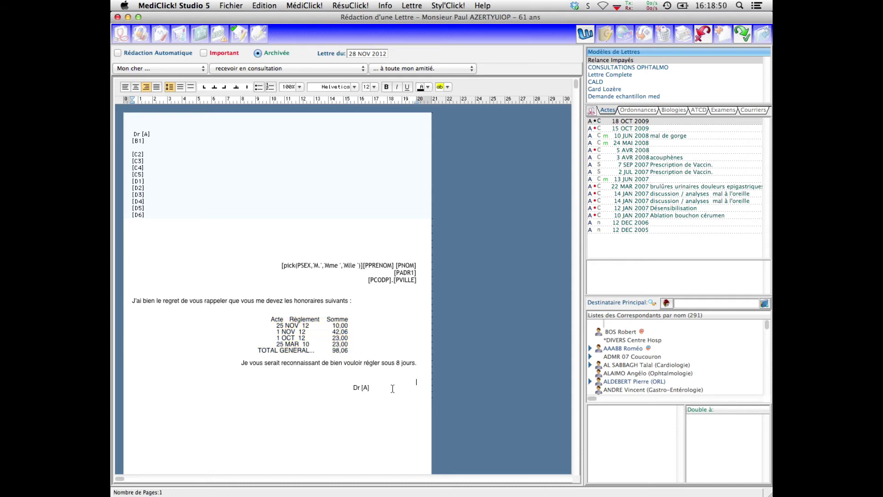
# Delete the "Règlement" heading from the fee list and add "€" after the TOTAL GENERAL amount.
pyautogui.doubleClick(311, 319)
pyautogui.press('BackSpace')
pyautogui.click(349, 346)
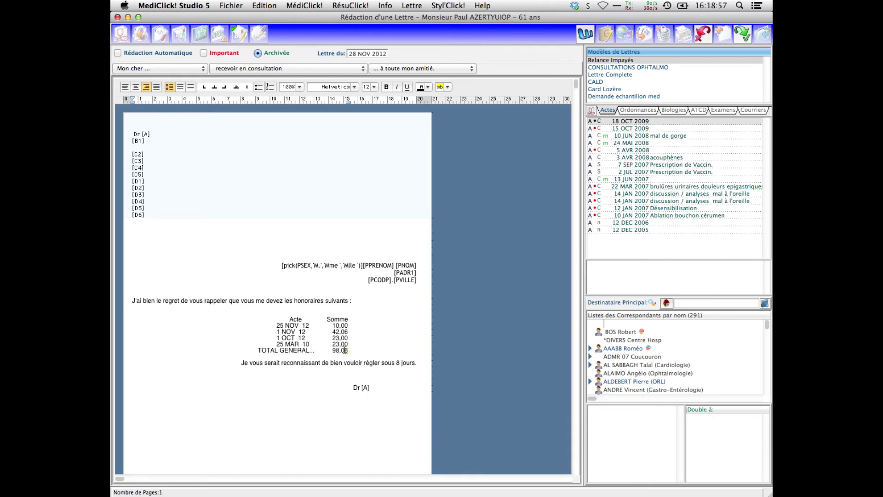
pyautogui.click(354, 351)
pyautogui.write('€')
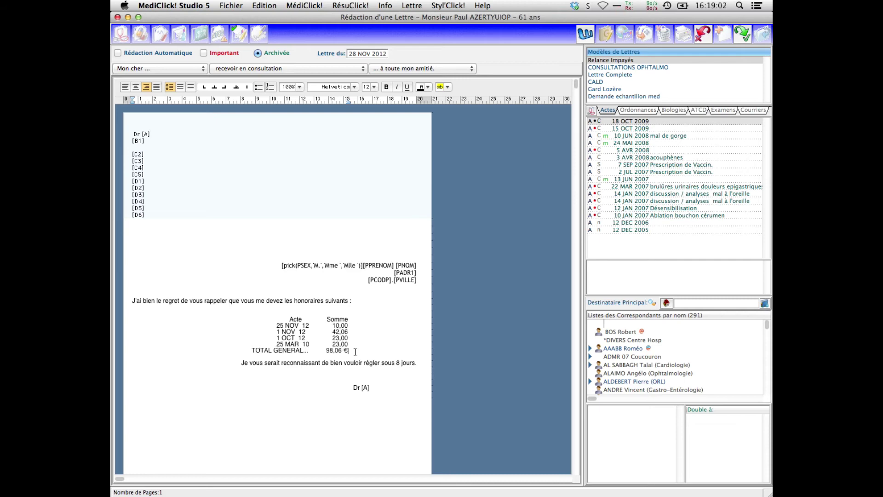
# Make the whole TOTAL GENERAL line bold, including its amount, and validate the letter.
pyautogui.doubleClick(338, 351)
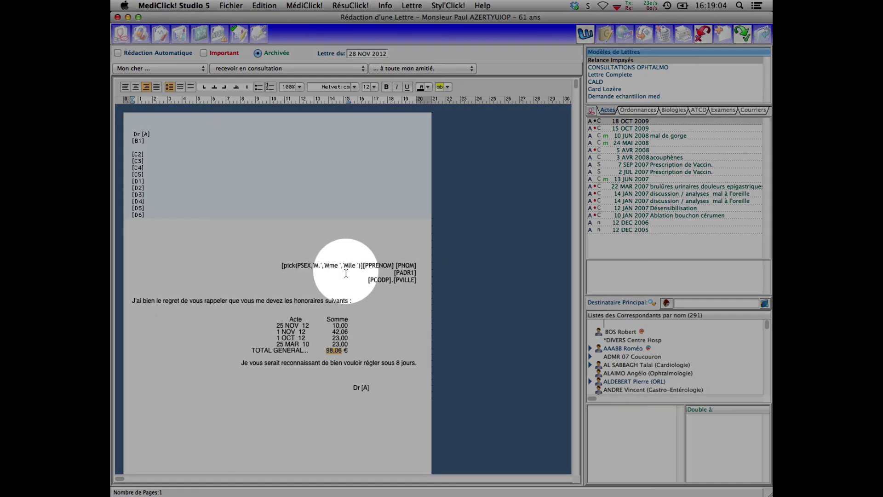
pyautogui.click(388, 87)
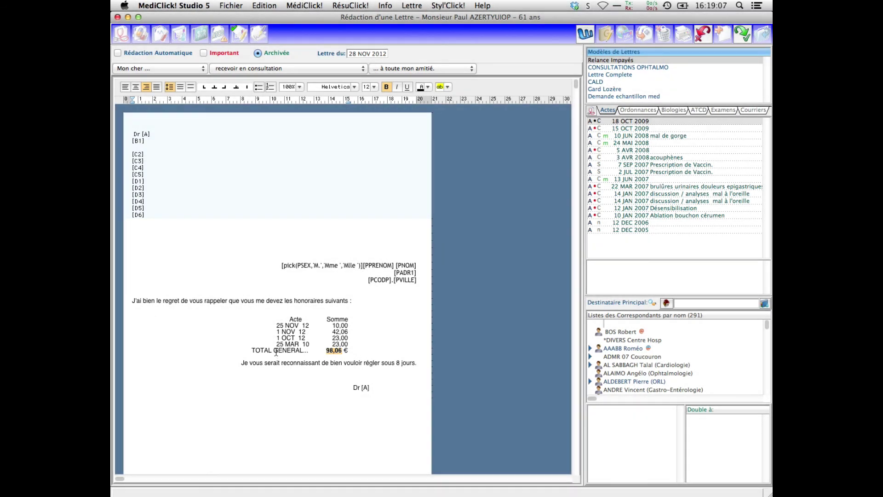
pyautogui.moveTo(308, 351); pyautogui.dragTo(252, 352)
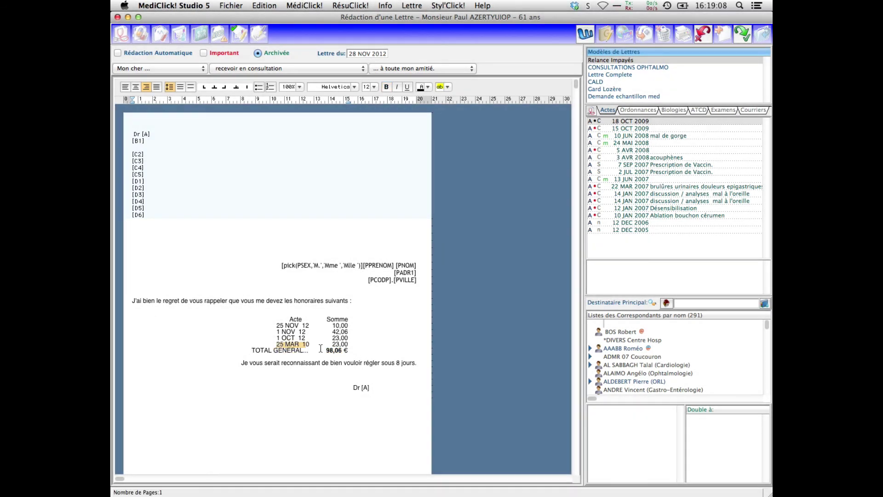
pyautogui.moveTo(348, 351); pyautogui.dragTo(251, 352)
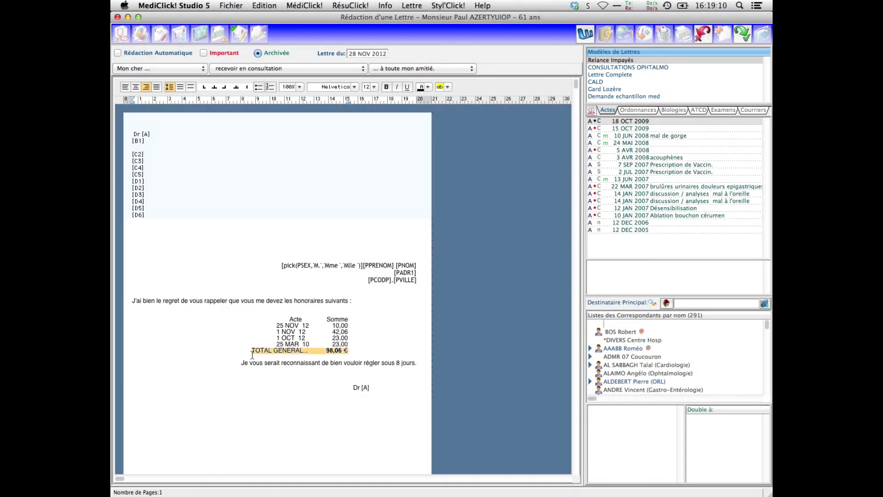
pyautogui.click(387, 87)
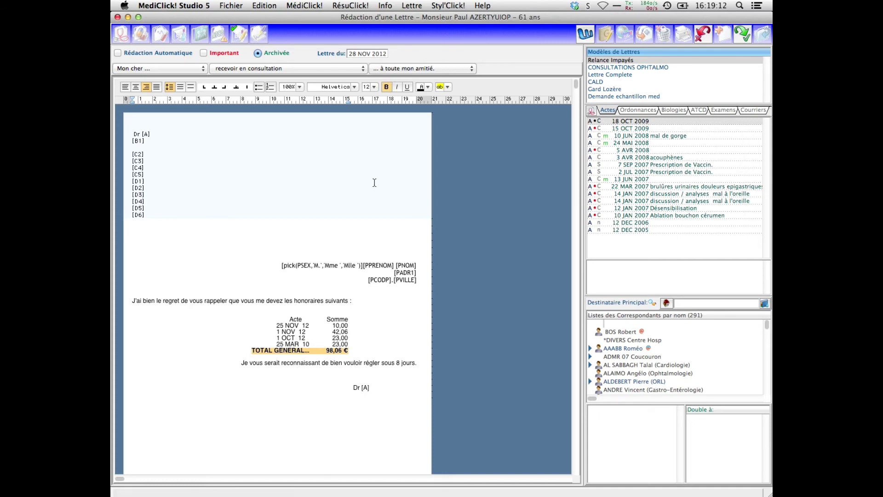
pyautogui.click(307, 407)
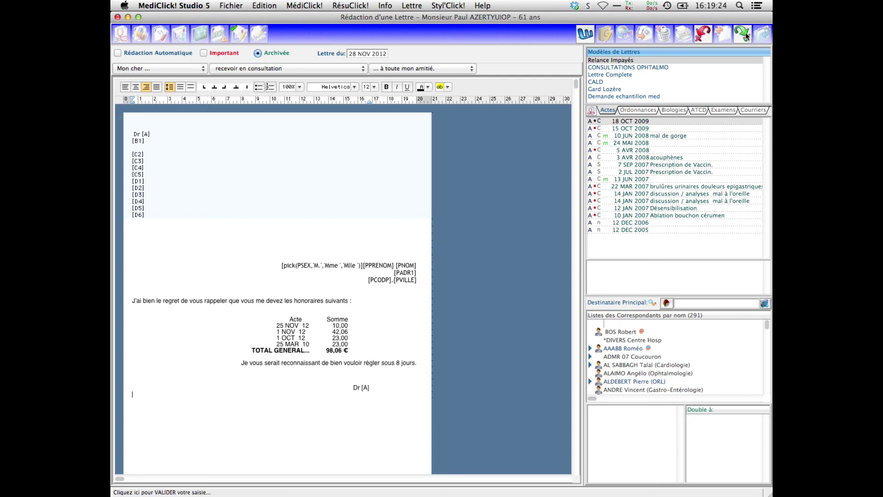
pyautogui.click(745, 35)
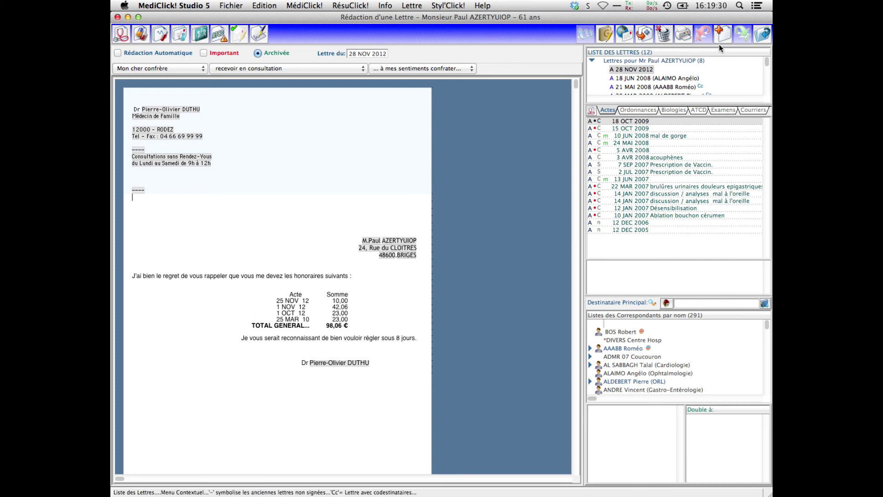
# Open the letter's print preview, examine the recipient address and the fee list, and close the preview.
pyautogui.click(689, 32)
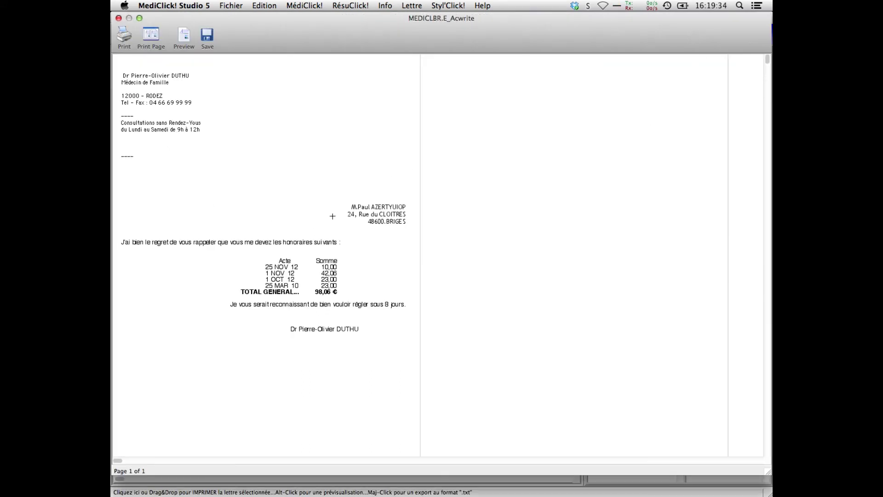
pyautogui.moveTo(324, 193); pyautogui.dragTo(427, 225)
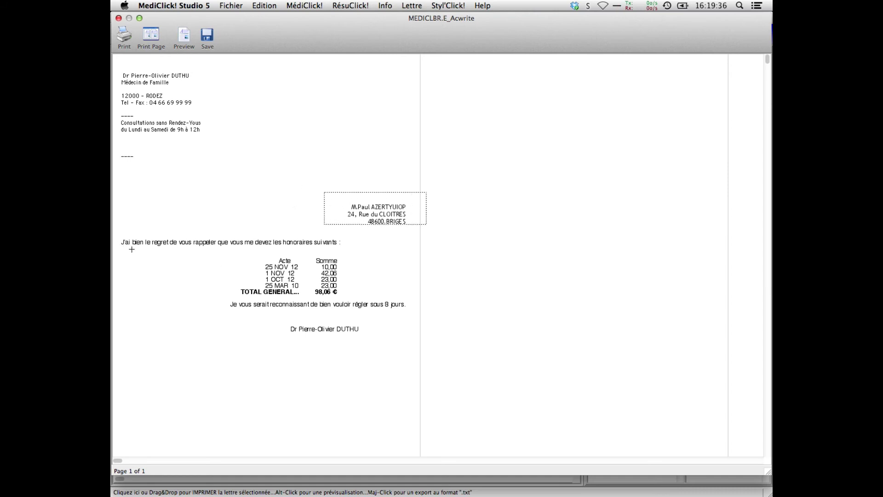
pyautogui.moveTo(147, 247); pyautogui.dragTo(358, 297)
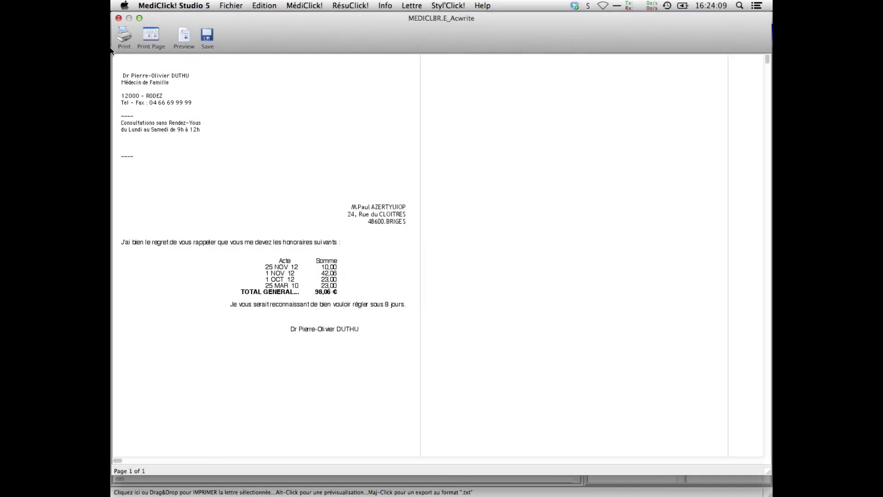
pyautogui.click(118, 18)
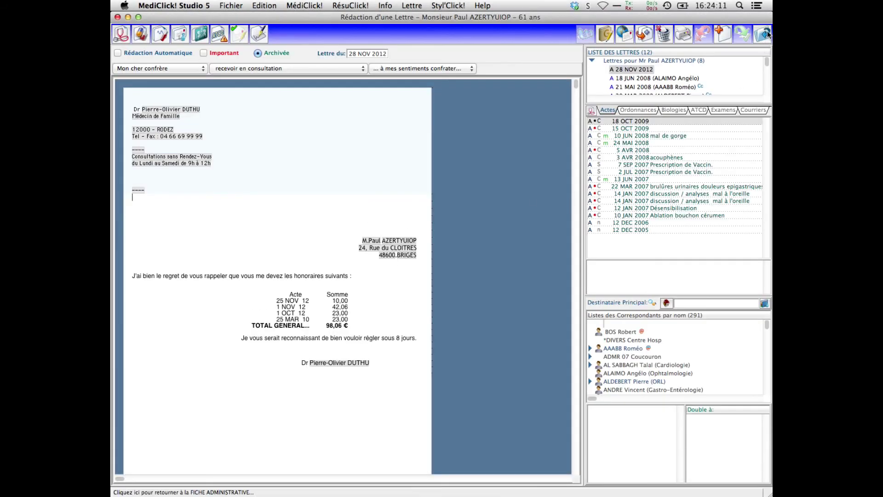
# Return to the patient's record, open the fees window and list the unpaid fees with "Tous les dûs par Date".
pyautogui.click(118, 18)
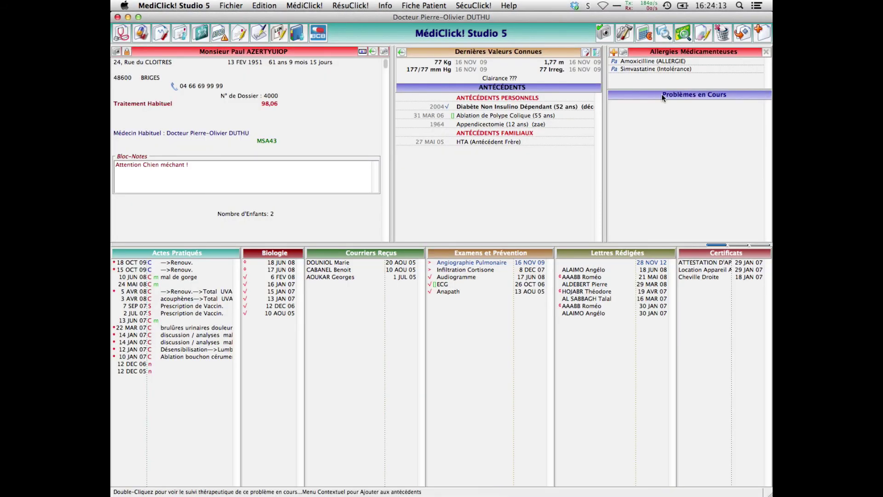
pyautogui.click(648, 34)
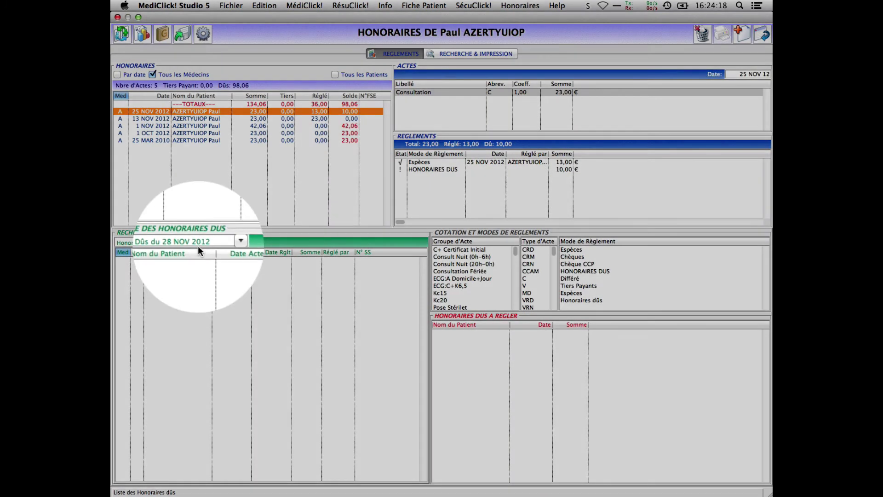
pyautogui.click(184, 243)
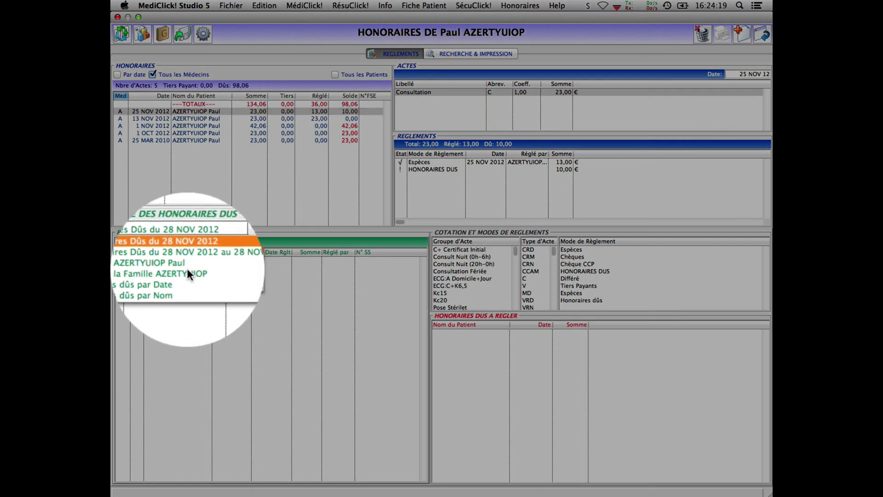
pyautogui.click(187, 283)
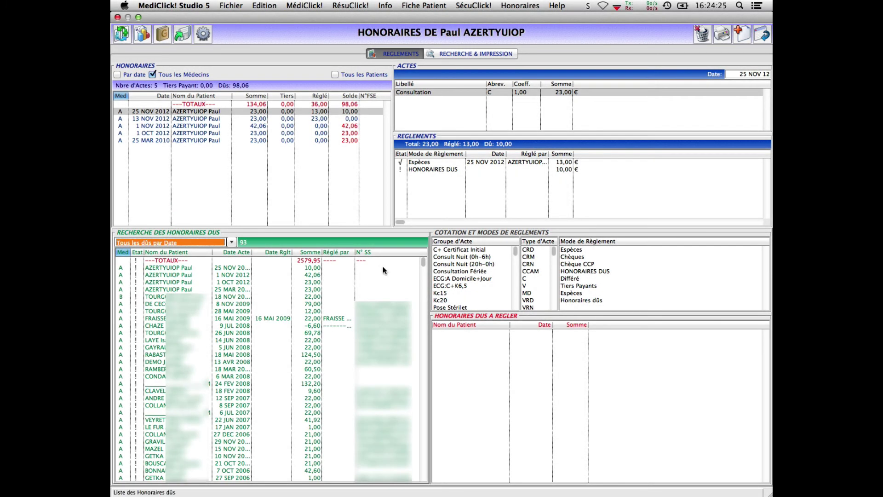
# Open the printable list of unpaid fees and copy the Patient to Somme columns, from the header through row 20.
pyautogui.click(722, 34)
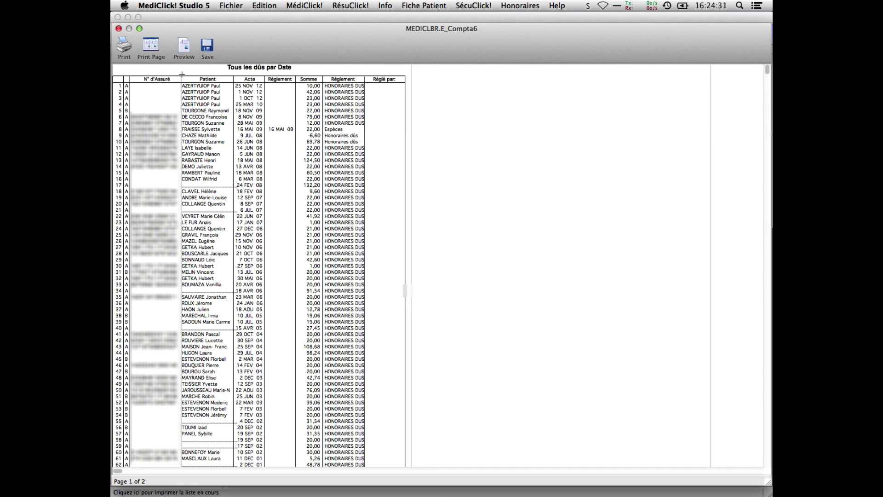
pyautogui.moveTo(180, 72); pyautogui.dragTo(321, 211)
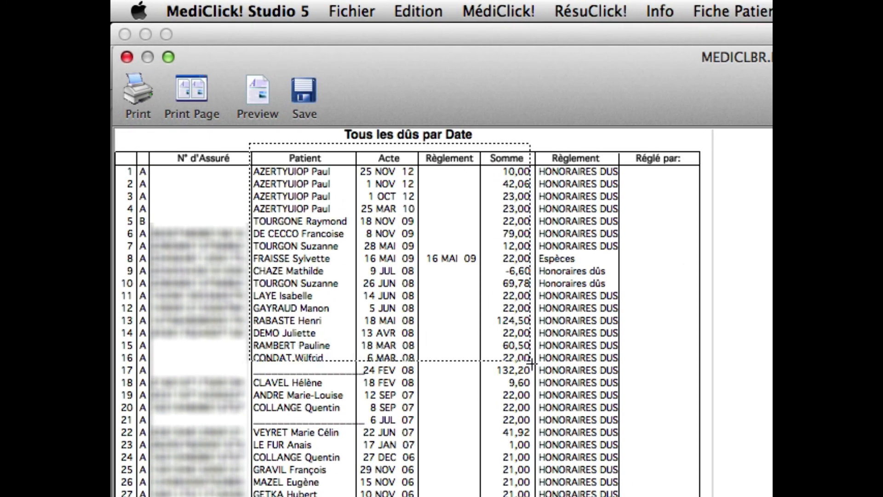
pyautogui.moveTo(531, 424); pyautogui.dragTo(537, 415)
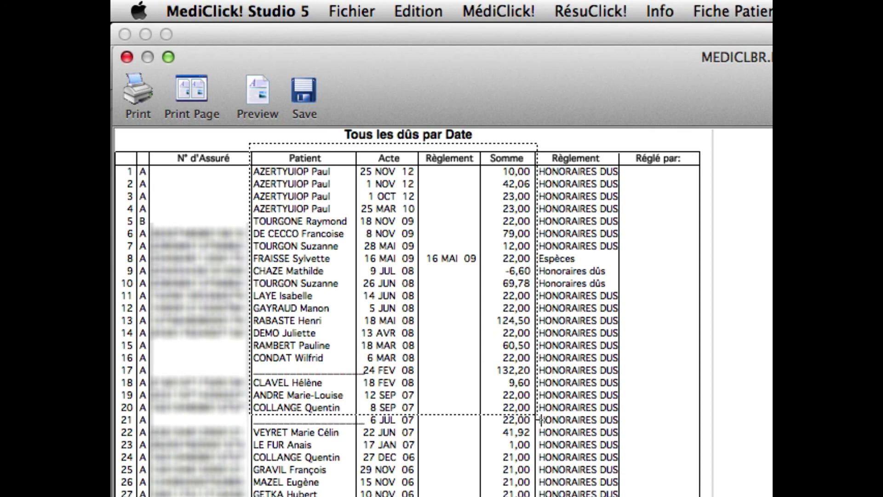
pyautogui.click(411, 6)
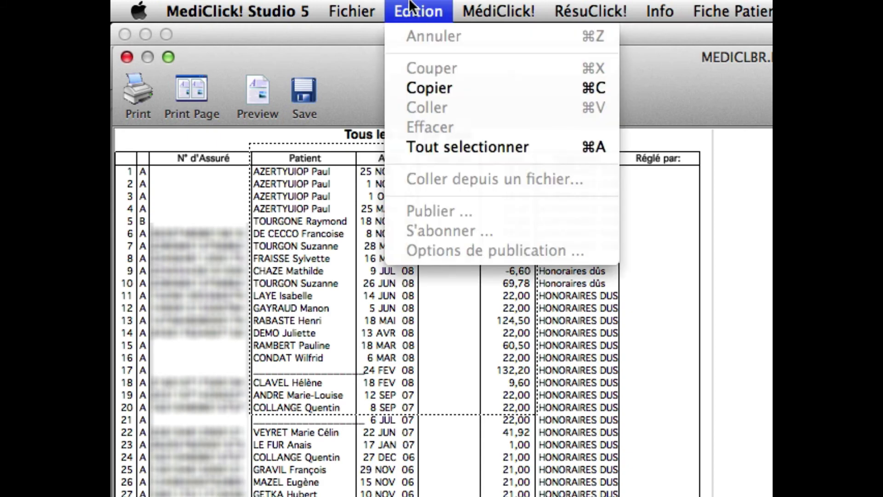
pyautogui.click(419, 89)
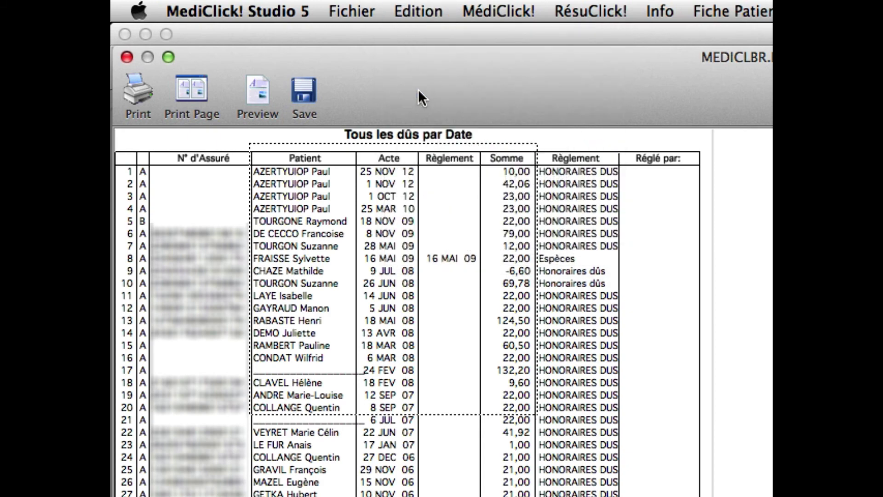
# Switch to the empty Numbers spreadsheet and paste the copied fee list starting at cell A1.
pyautogui.press('super+Tab')
pyautogui.press('super+shift+Tab')
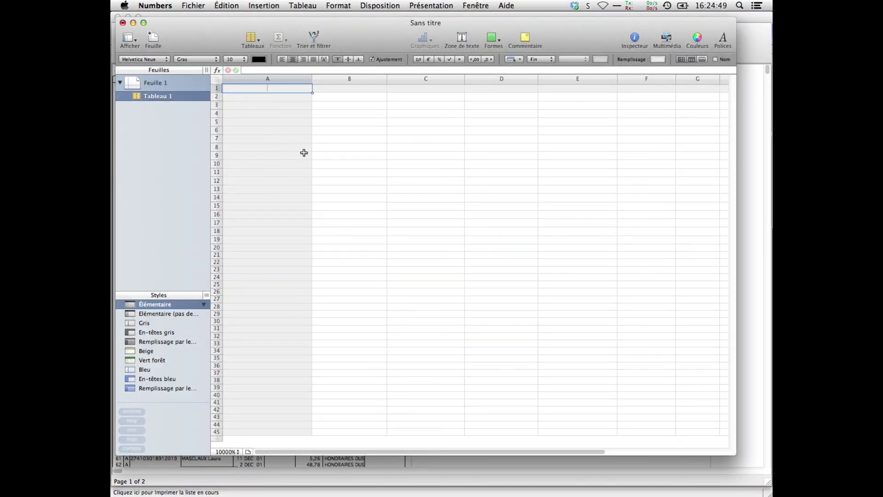
pyautogui.click(271, 5)
pyautogui.moveTo(226, 4)
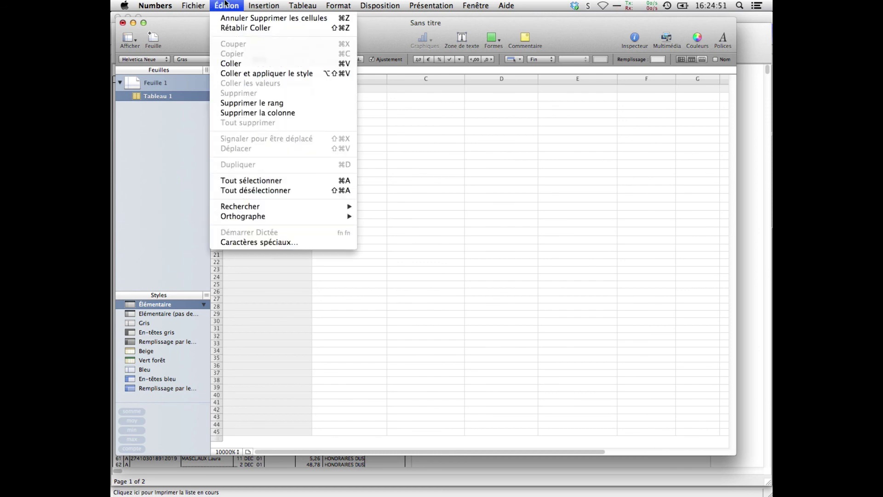
pyautogui.click(239, 64)
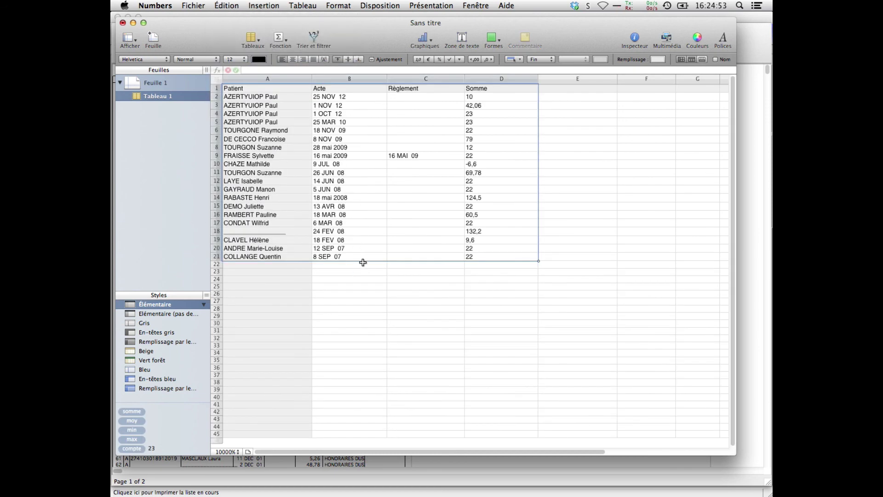
# Widen the Patient, Acte and Règlement columns of the pasted table, and deselect the pasted range.
pyautogui.moveTo(311, 78); pyautogui.dragTo(351, 79)
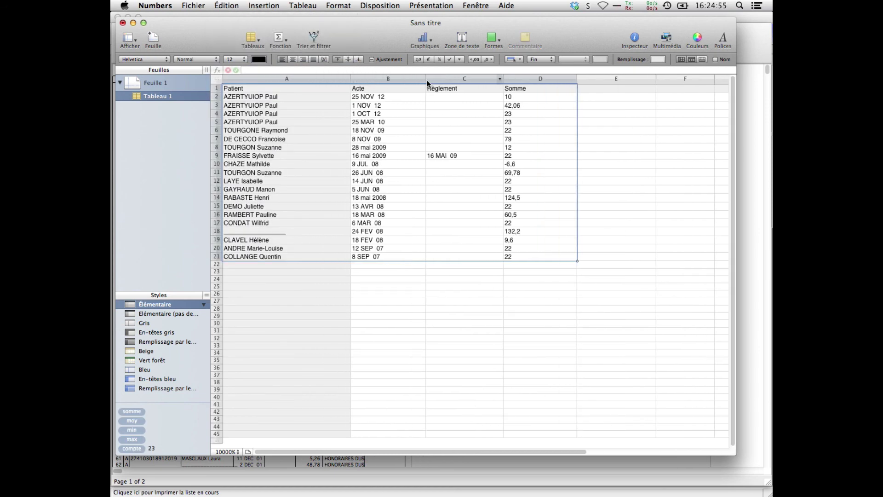
pyautogui.moveTo(427, 81); pyautogui.dragTo(451, 79)
pyautogui.moveTo(529, 79); pyautogui.dragTo(557, 80)
pyautogui.click(548, 325)
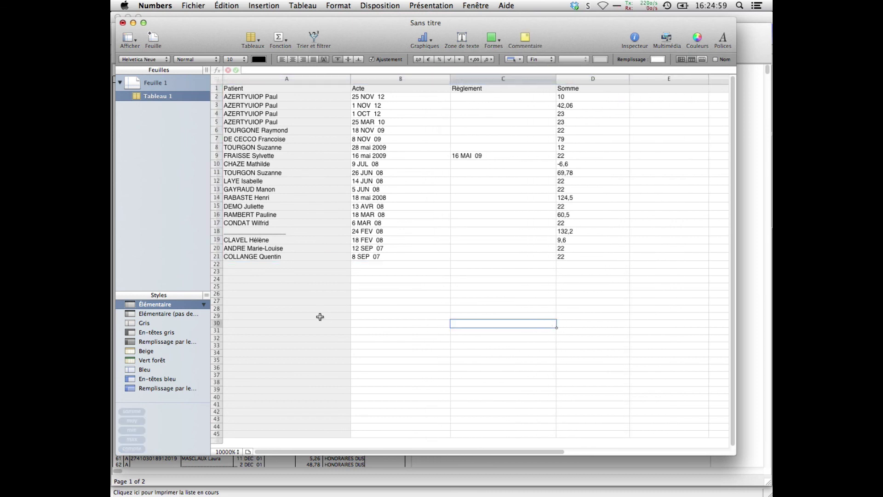